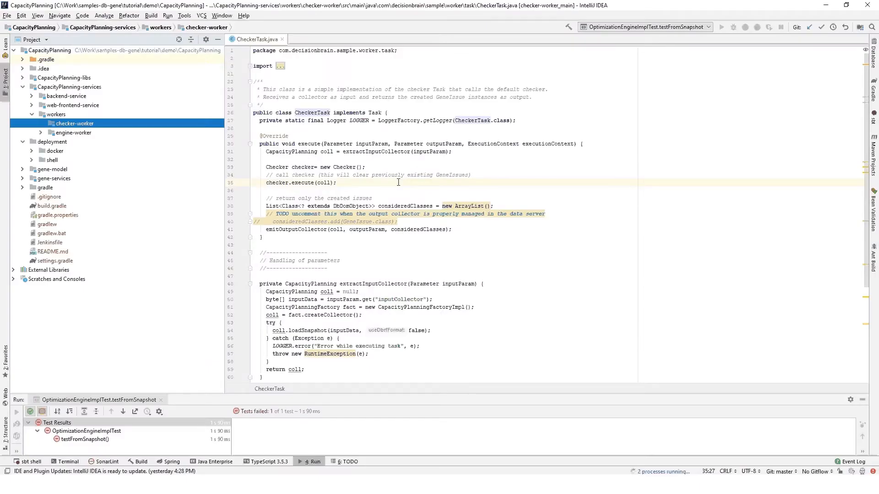
- Expand the checker-worker module and its src folder in the project tree
left_click(399, 182)
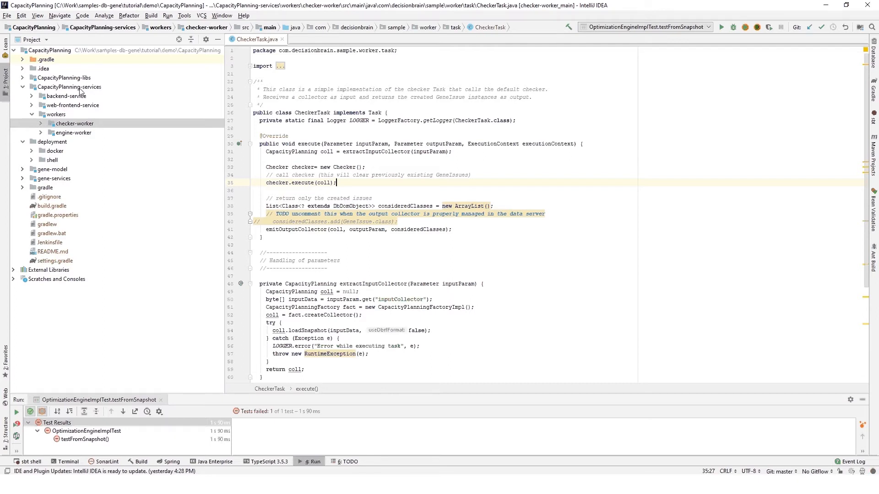
left_click(40, 124)
left_click(50, 142)
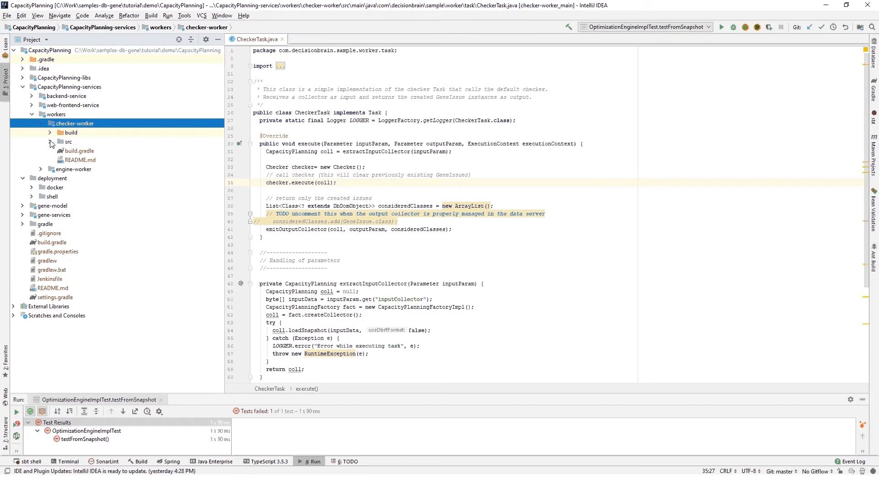
- Examine the CheckerTask class declaration and its Checker creation and execution, and expand the CapacityPlanning-libs folder
double_click(312, 113)
key("End")
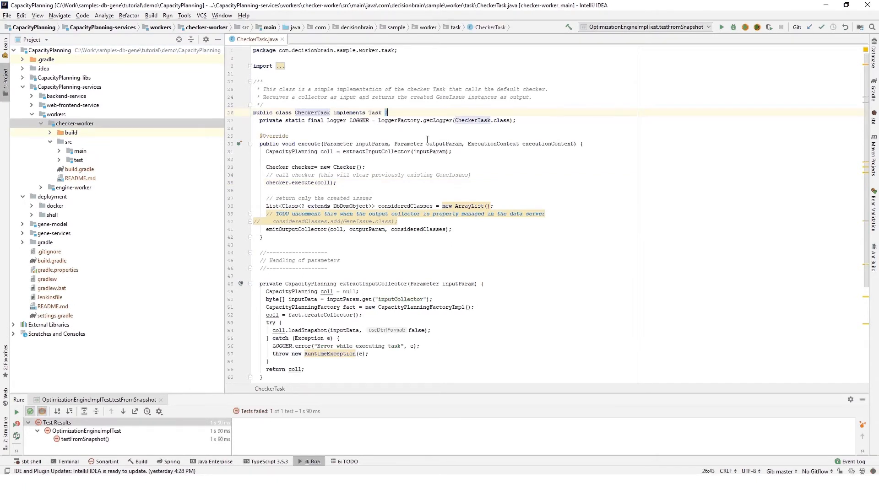
double_click(276, 167)
double_click(352, 167)
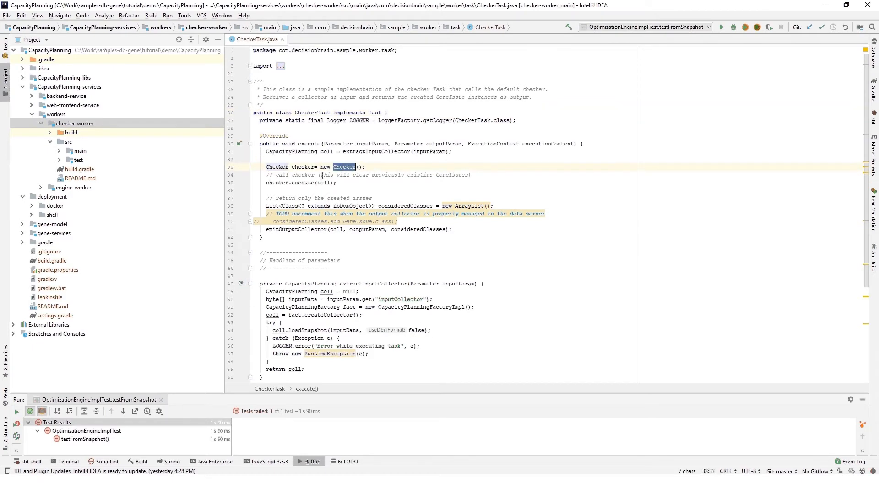
left_click(348, 183)
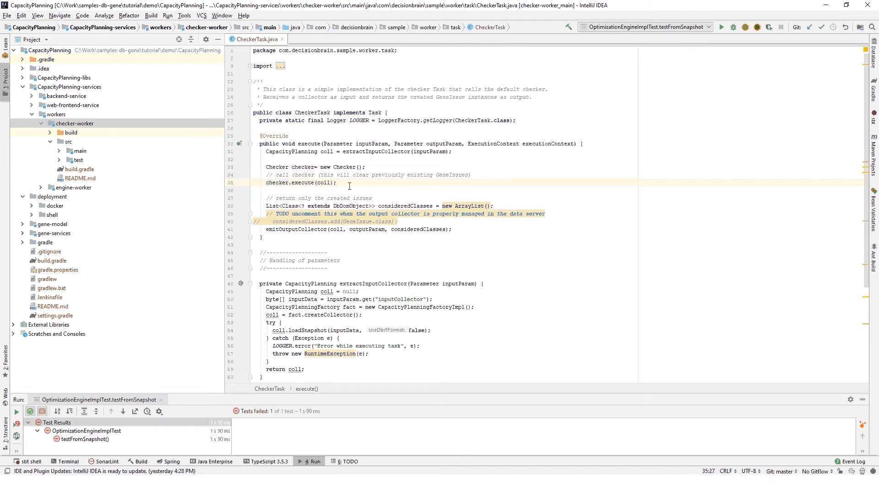
left_click(23, 79)
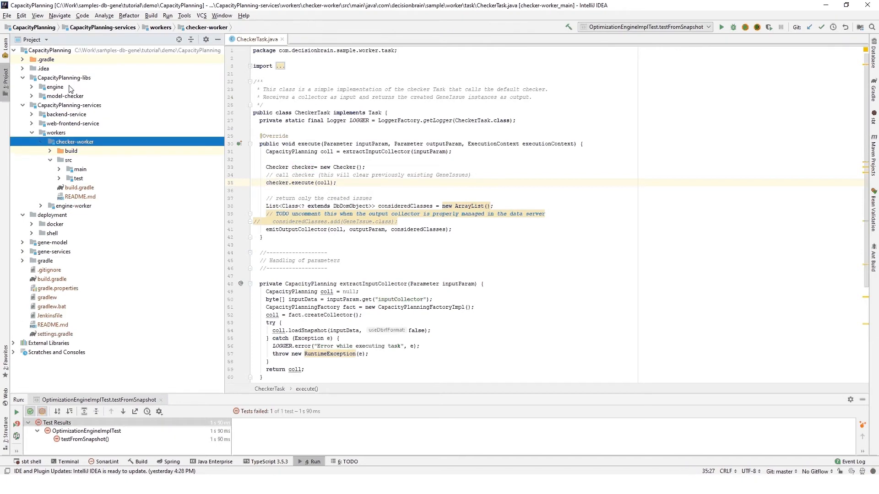
- Trace the coll collector through CheckerTask's execute method, from extractInputCollector and the checker call to emitOutputCollector
left_click(307, 143)
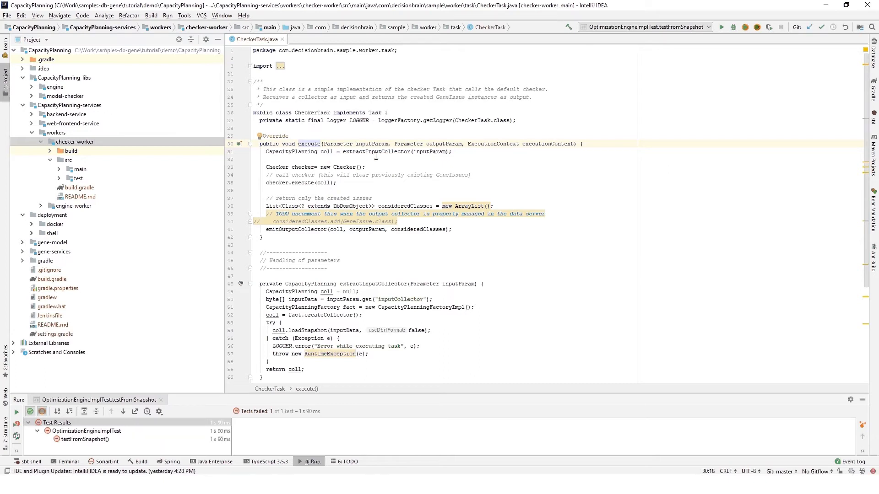
double_click(327, 152)
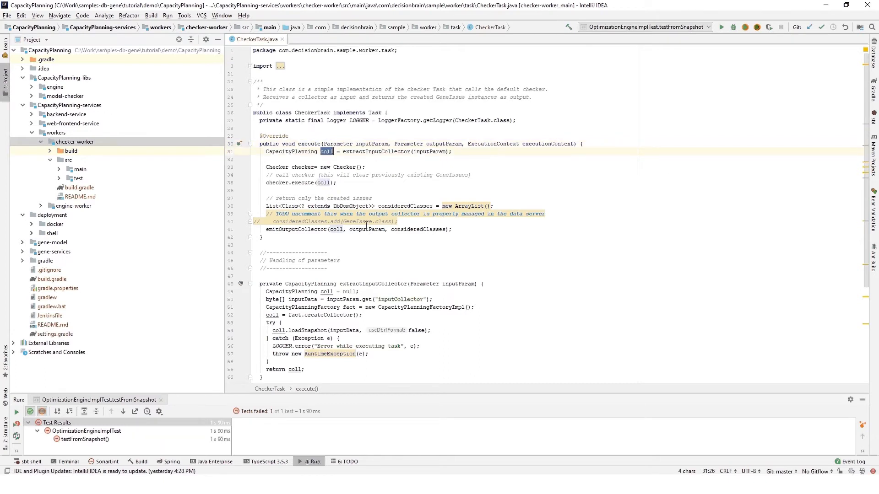
left_click(352, 167)
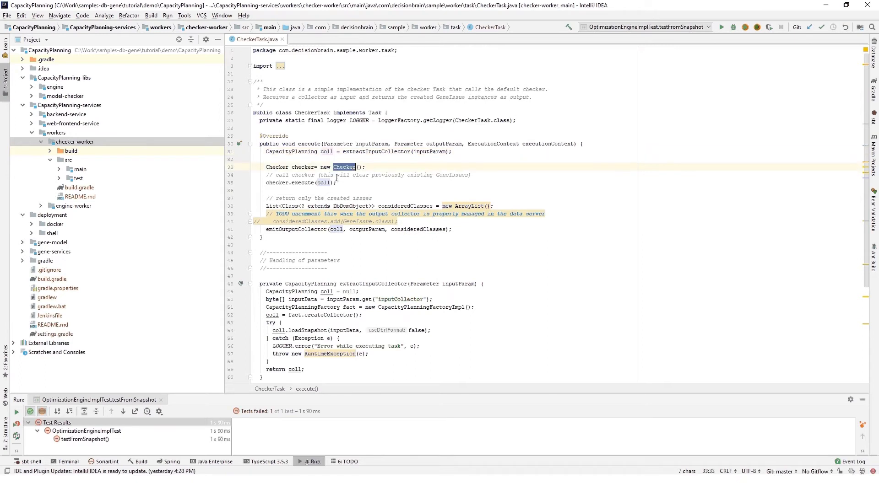
double_click(324, 183)
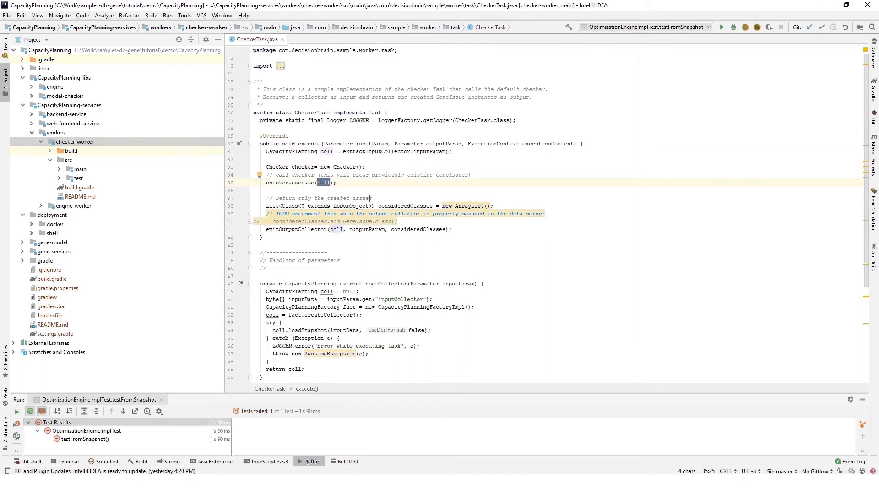
left_click(335, 230)
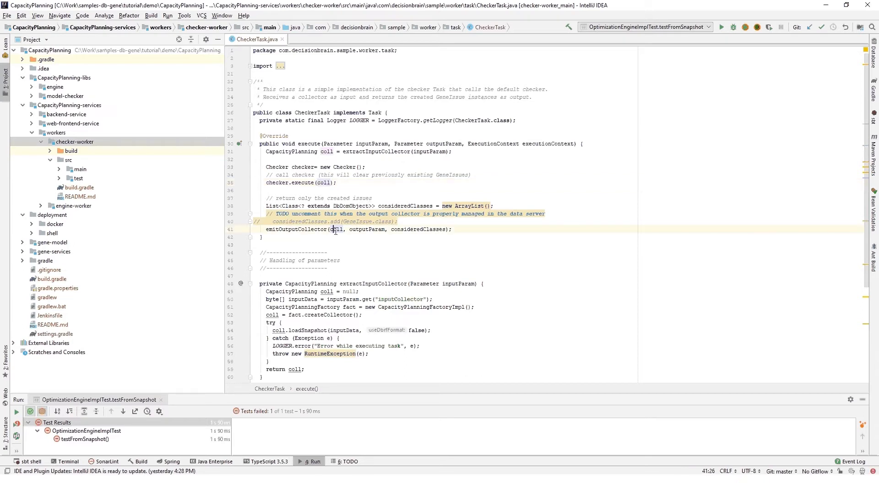
double_click(336, 230)
- Open the EngineTask class from the task package of the engine-worker module's com.decisionbrain.sample.worker sources
left_click(41, 206)
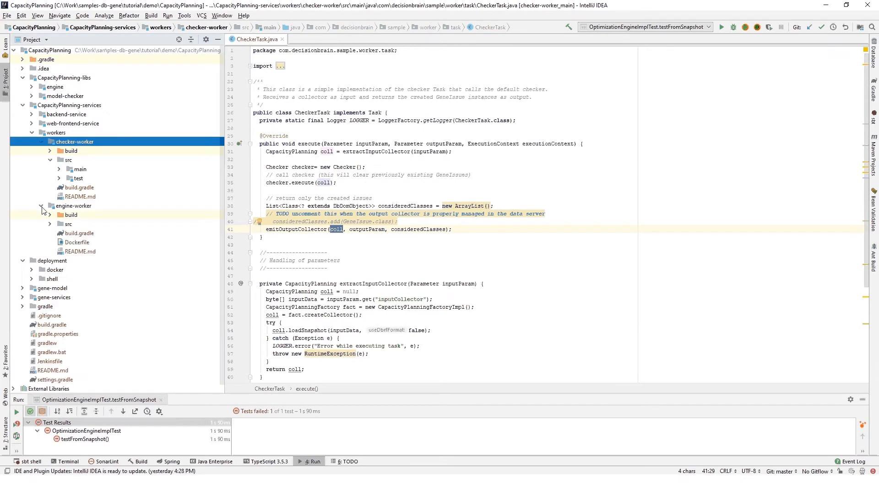
left_click(50, 224)
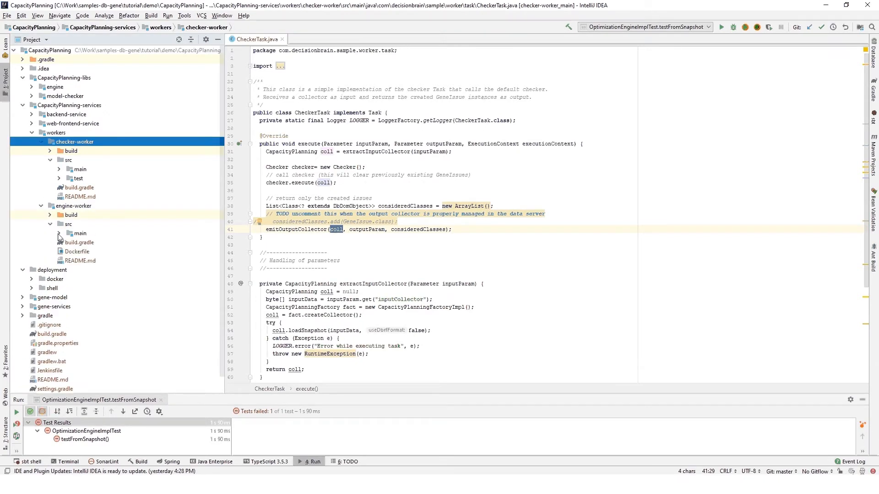
left_click(59, 233)
left_click(69, 243)
left_click(77, 252)
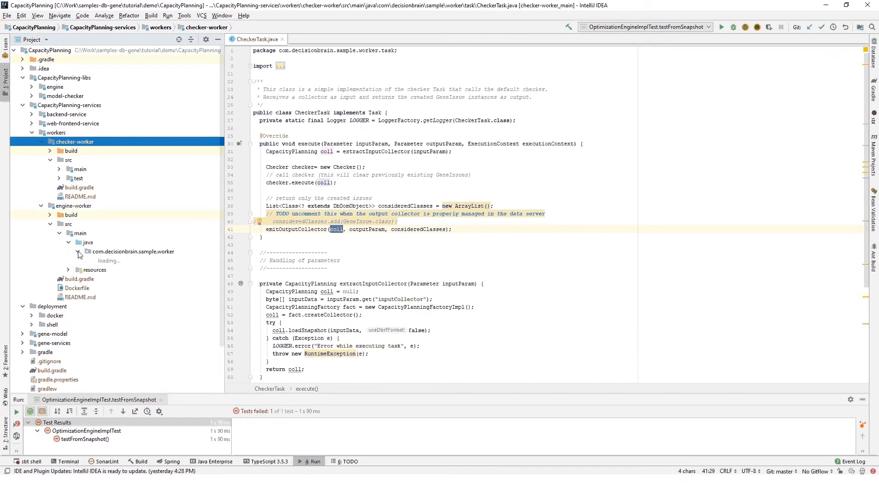
left_click(86, 261)
double_click(123, 270)
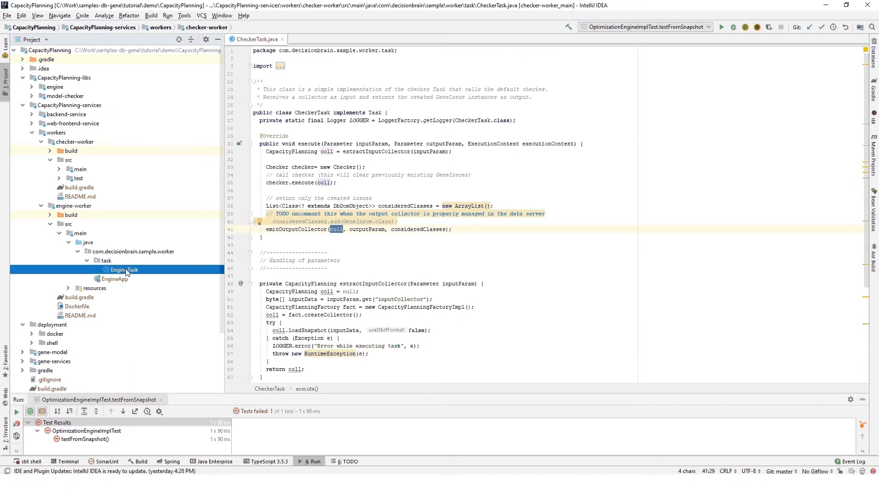
- Examine inputColl, the optimizationEngine.execute call and outputColl in EngineTask's execute method
scroll(362, 146, "up", 3)
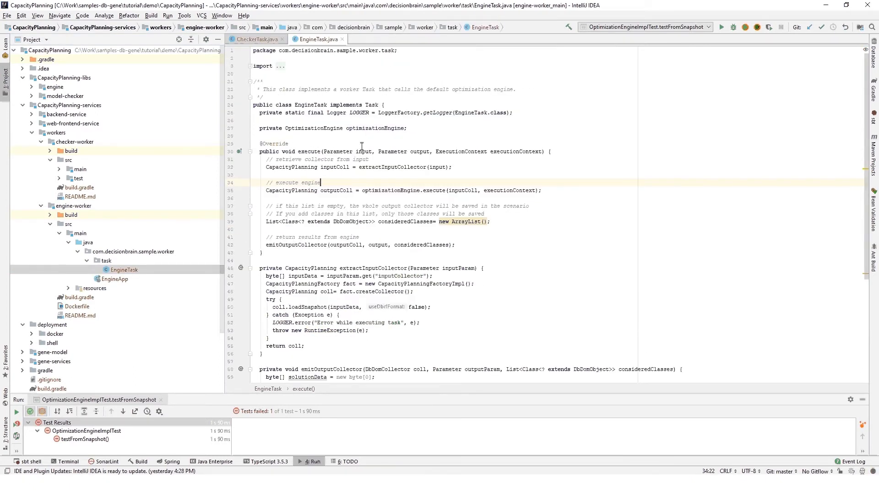
double_click(335, 167)
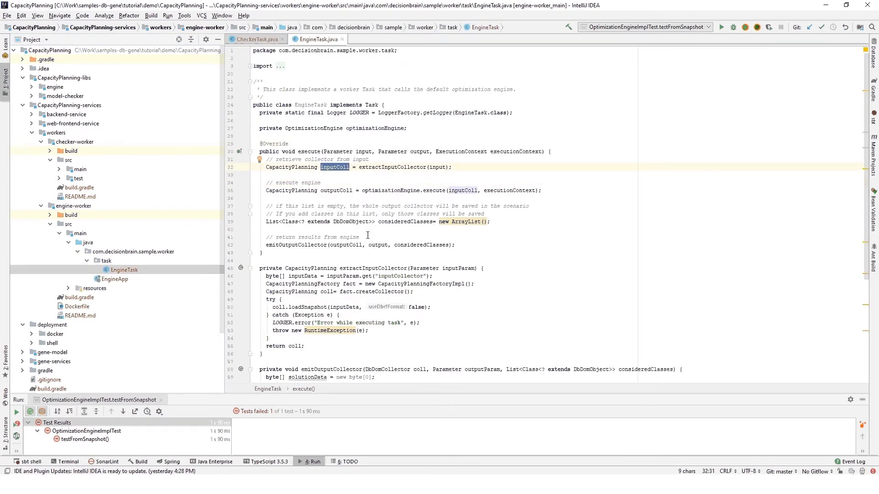
double_click(434, 191)
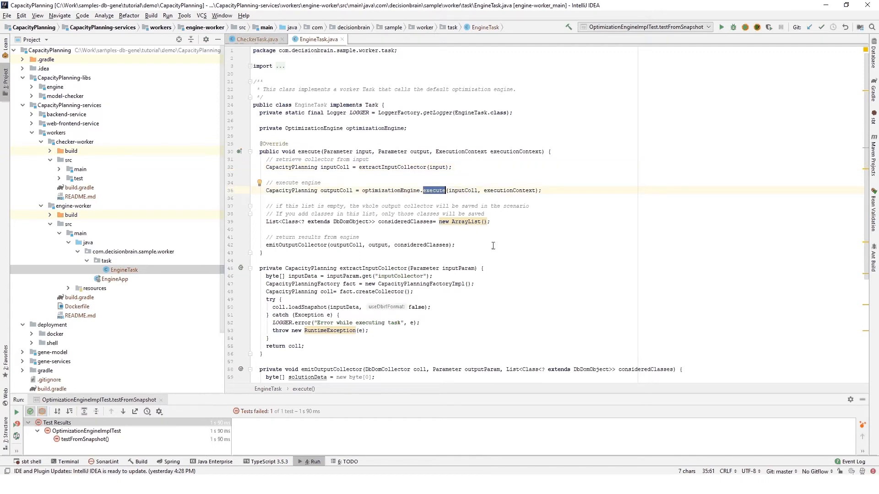
double_click(391, 191)
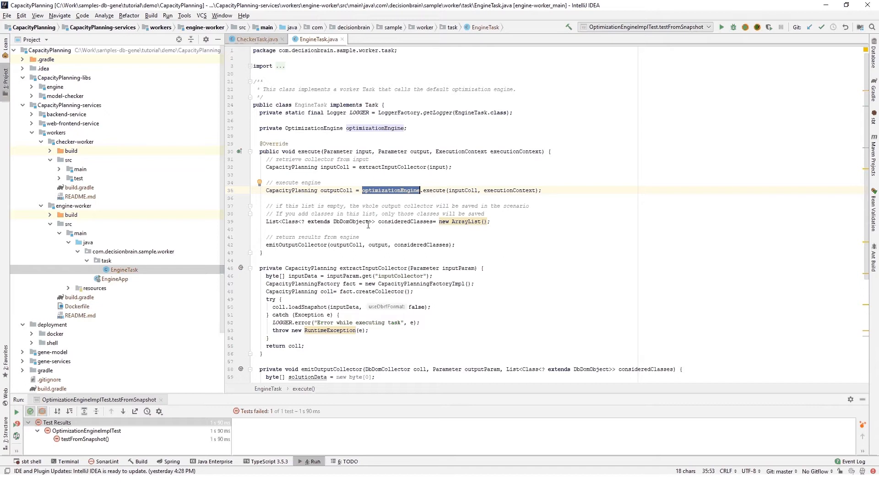
double_click(336, 190)
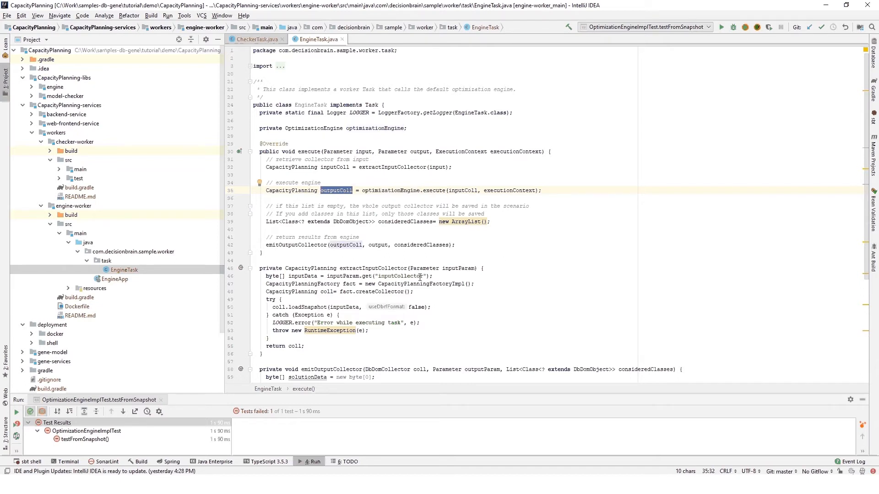
- Check the Optimization Server job creation page in the browser, and start the engine worker in the EngineWorkers console with ./start-engine-worker.sh
key("alt+Tab")
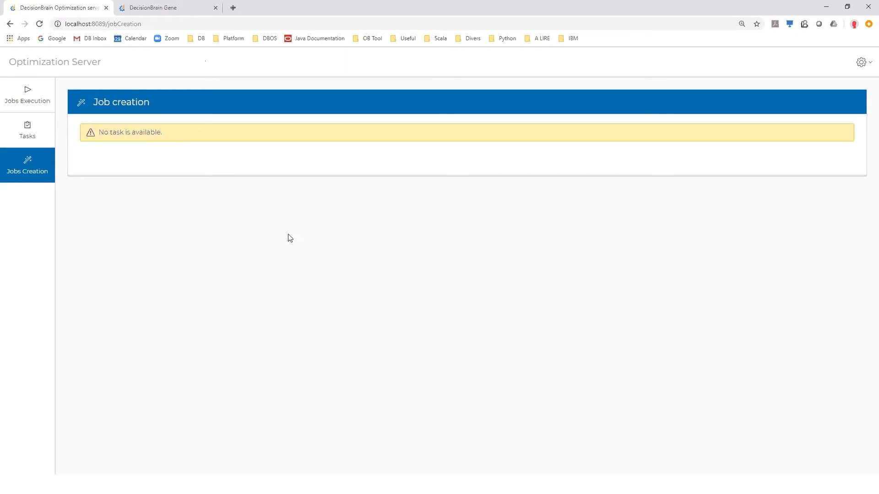
left_click(197, 24)
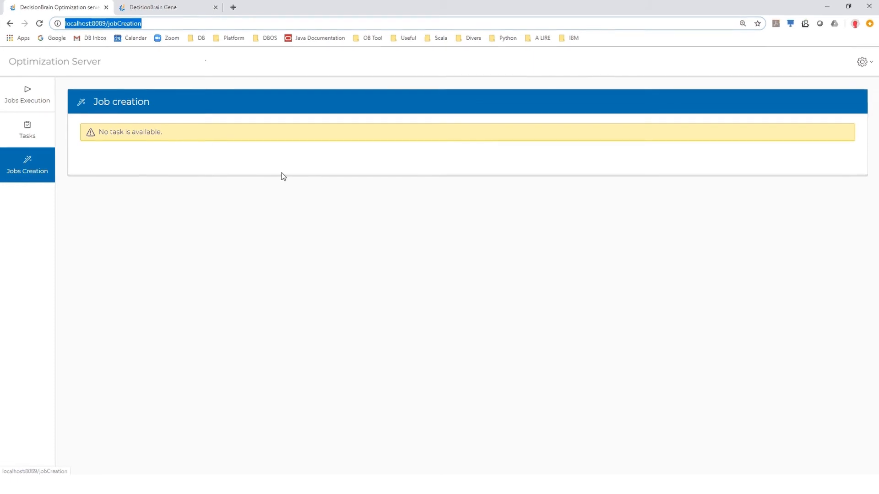
key("alt+Tab")
type(".")
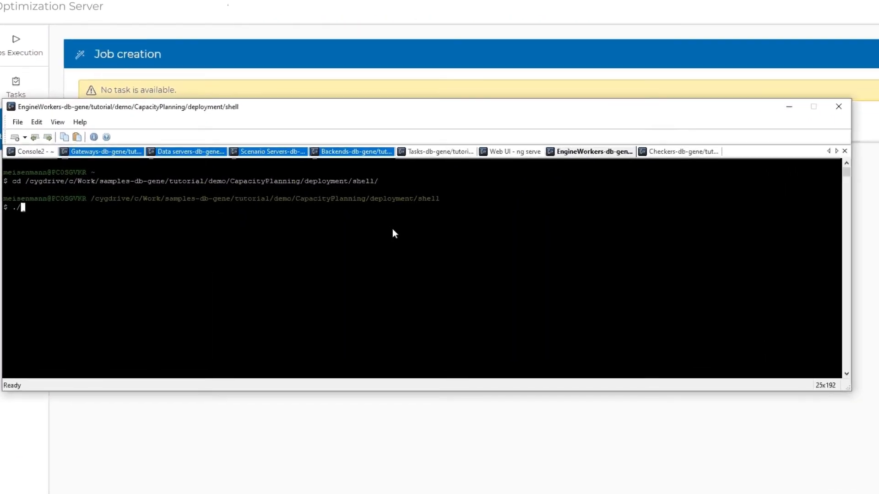
type("/start-")
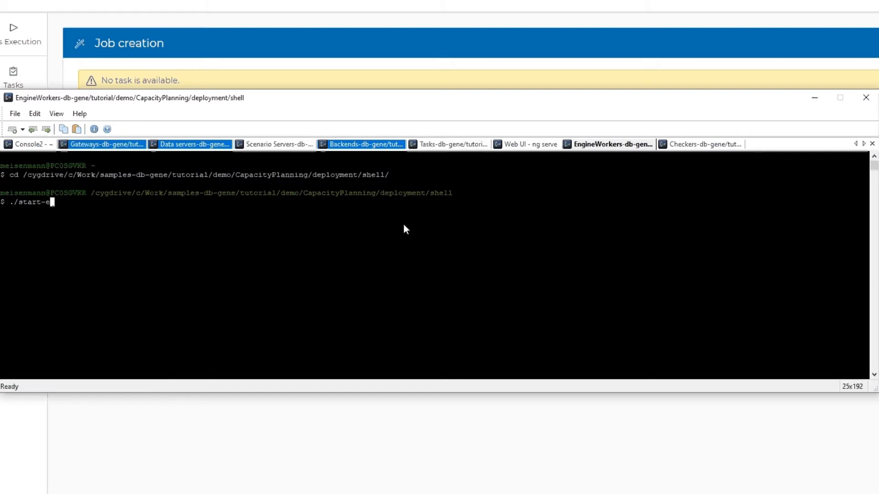
type("engine-worker.sh")
key("Return")
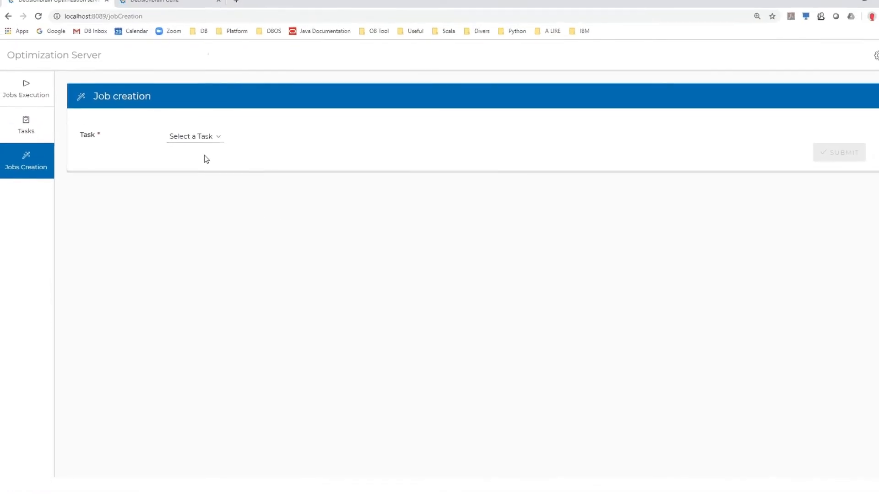
- Check which tasks are offered on the Optimization Server's job creation page in the browser
left_click(204, 135)
left_click(288, 171)
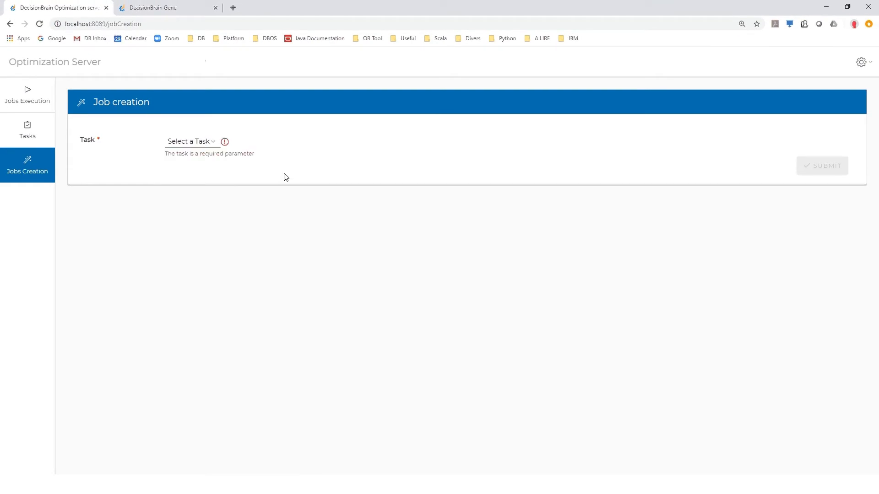
- Switch to the Checkers console and start the checker worker with ./start-checker-worker.sh
key("alt+Tab")
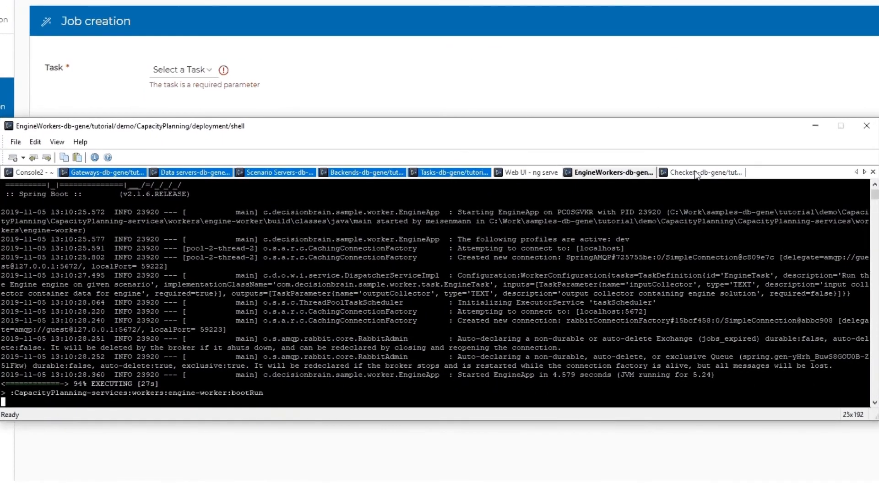
left_click(669, 189)
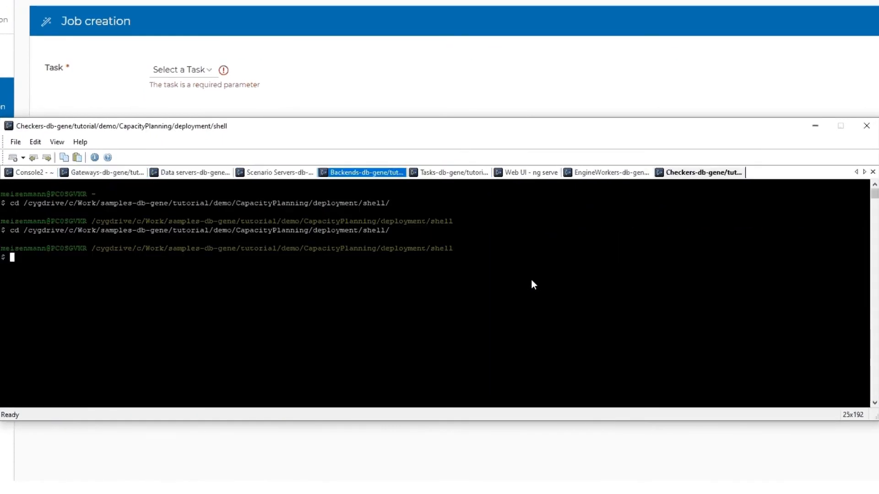
type("./start-")
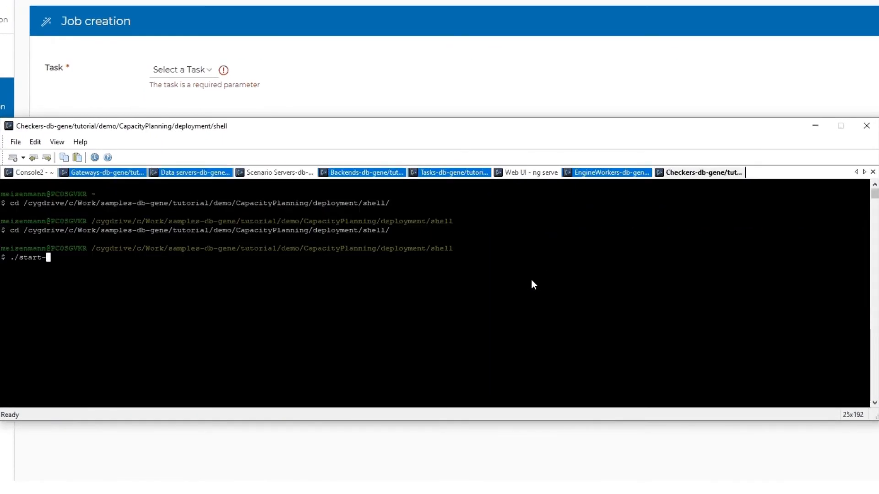
type("checker-worker.sh")
key("Return")
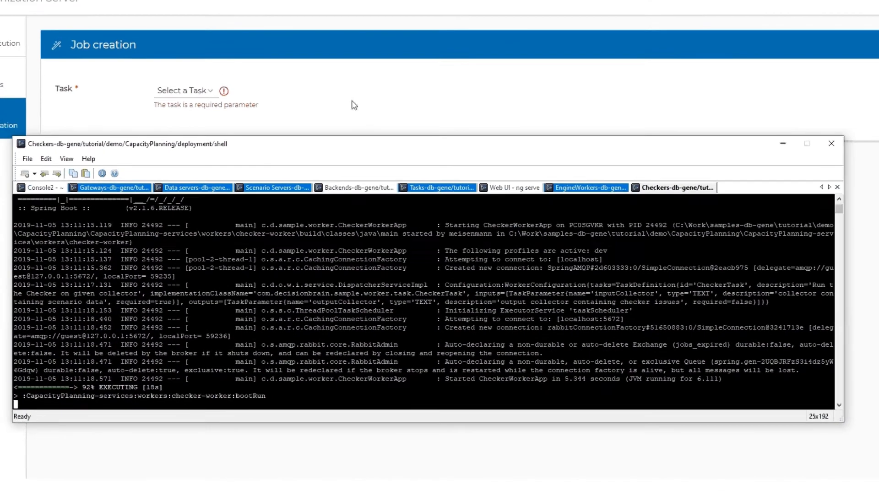
- Return to the browser and recheck the tasks offered for job creation with both workers started
left_click(359, 82)
left_click(195, 114)
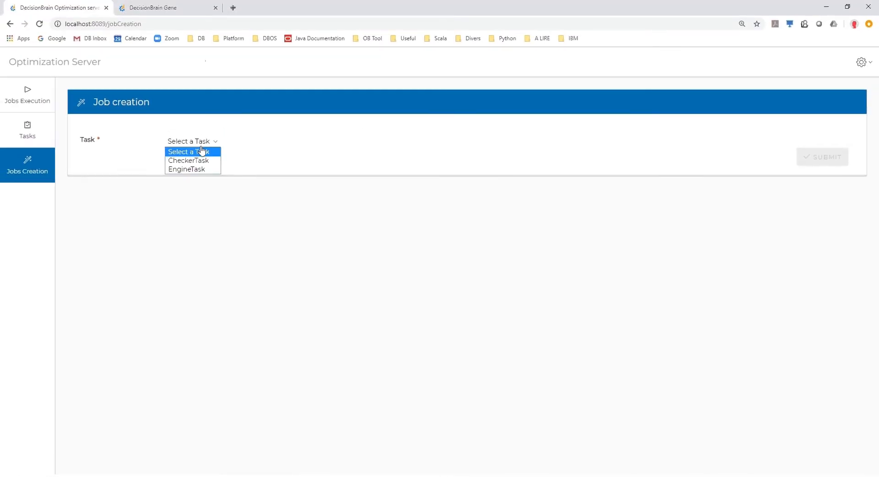
left_click(238, 206)
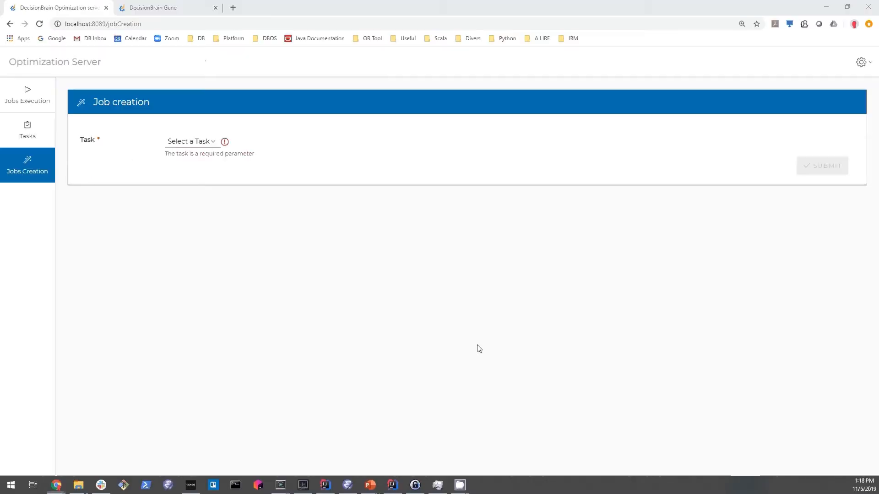
- Switch to the DecisionBrain Gene web application and show the Issues (Gene) table of Base Data in the Data Explorer
left_click(140, 8)
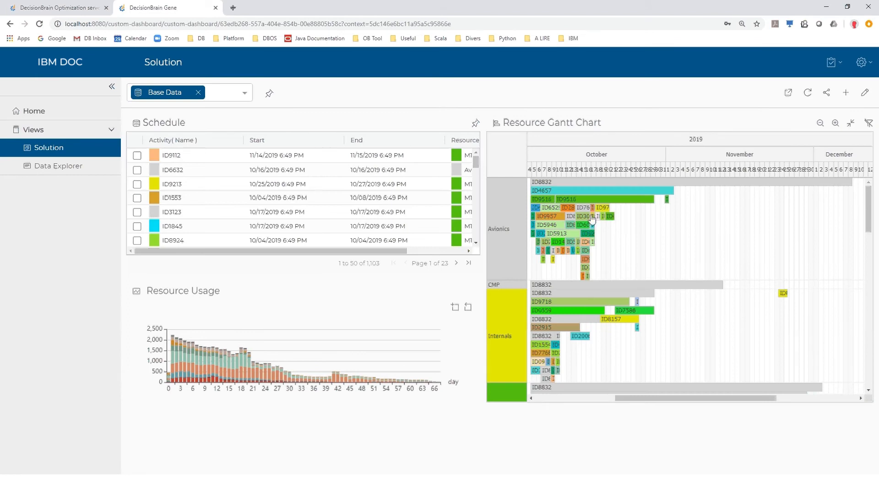
mouse_move(592, 219)
left_click(58, 166)
left_click(168, 139)
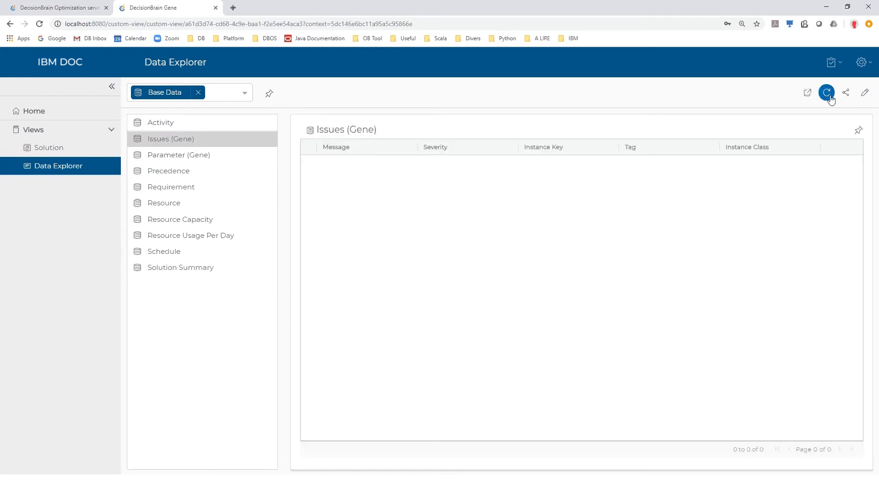
- Run the CheckerTask as a new task on the Base Data scenario
left_click(832, 64)
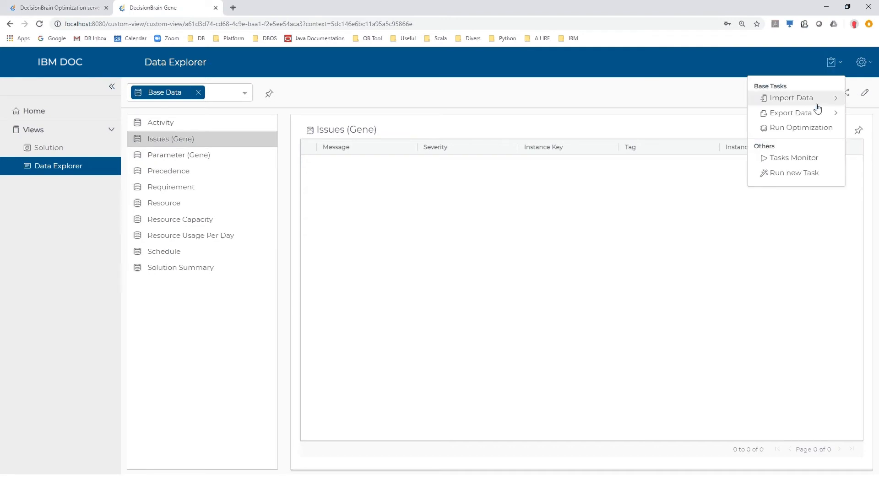
left_click(800, 173)
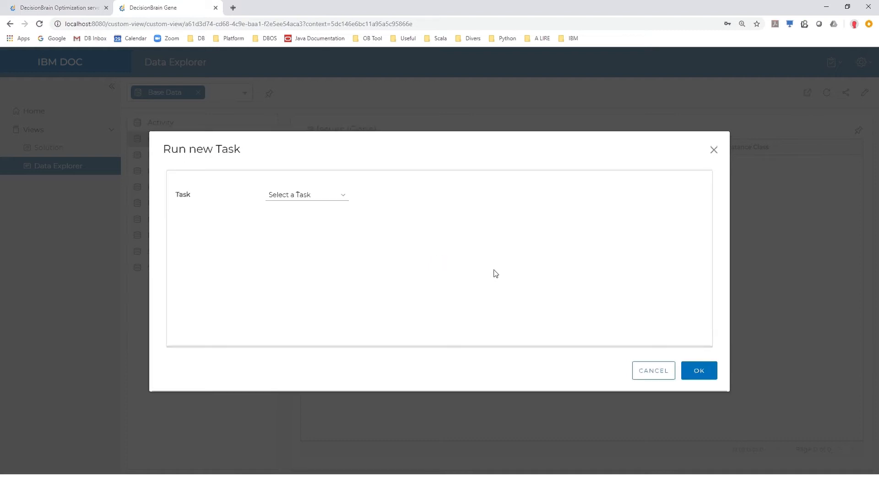
left_click(306, 197)
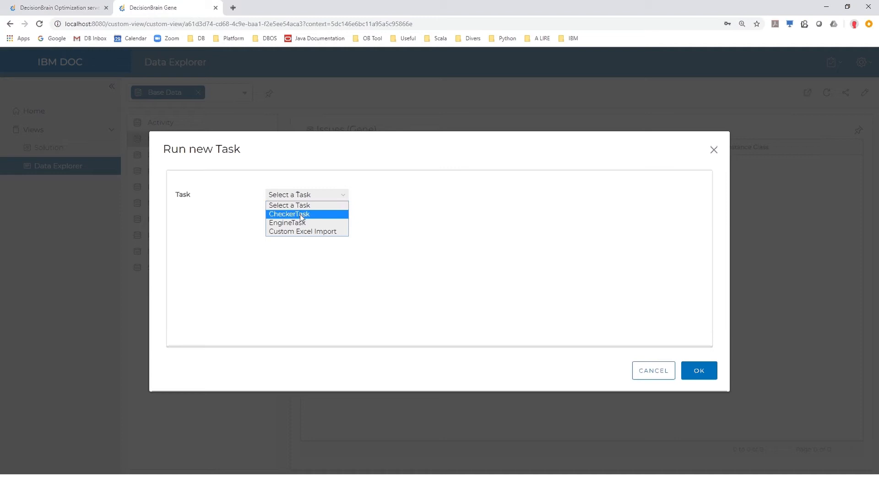
left_click(301, 215)
left_click(690, 370)
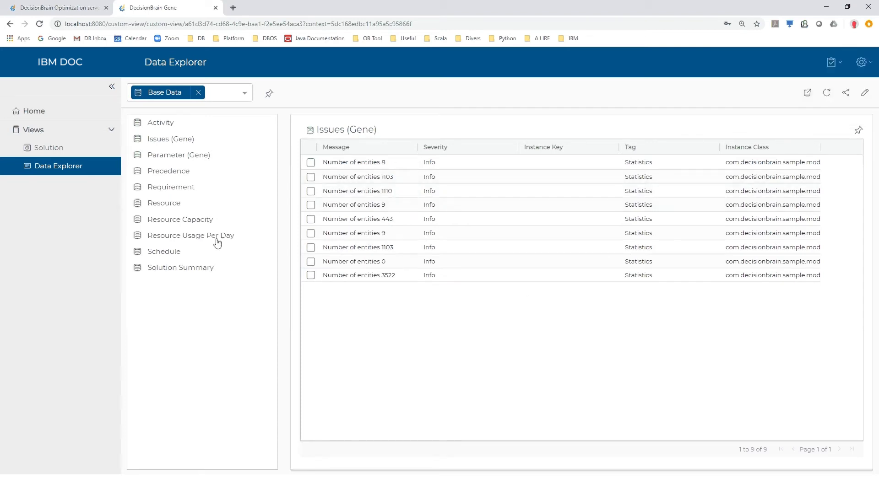
- Look at the Solution dashboard and show the Solution Summary table in the Data Explorer
left_click(48, 147)
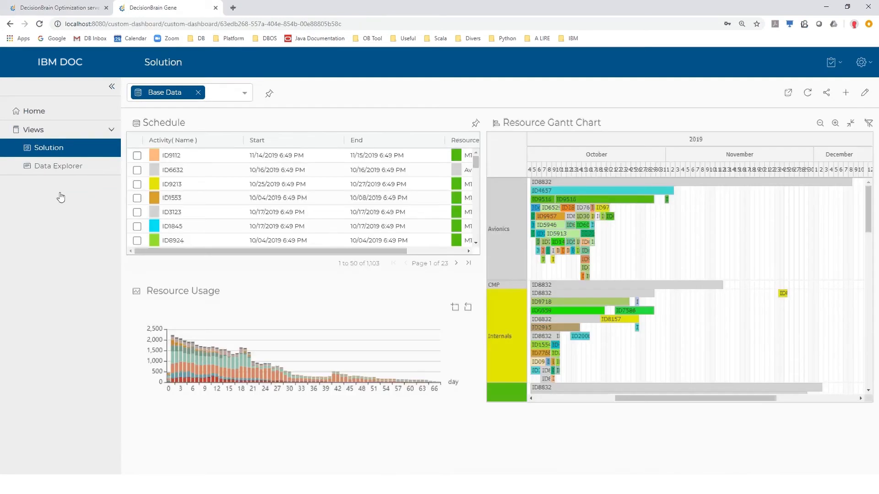
left_click(50, 172)
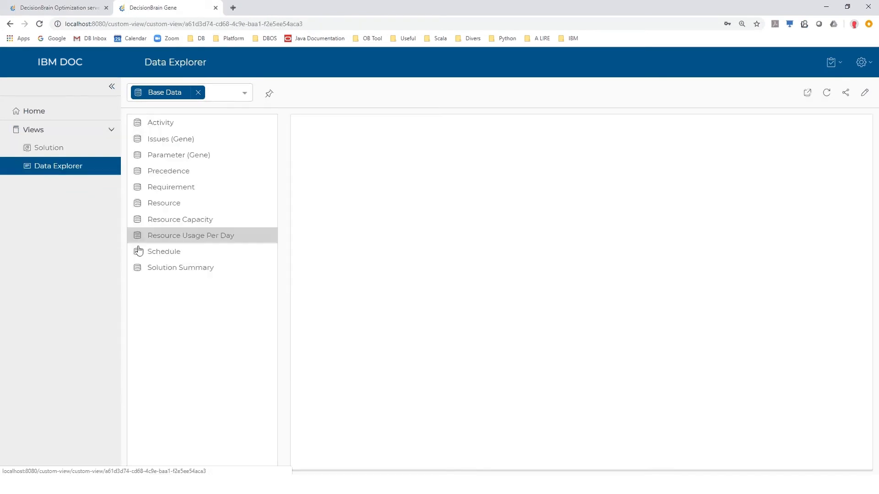
left_click(192, 270)
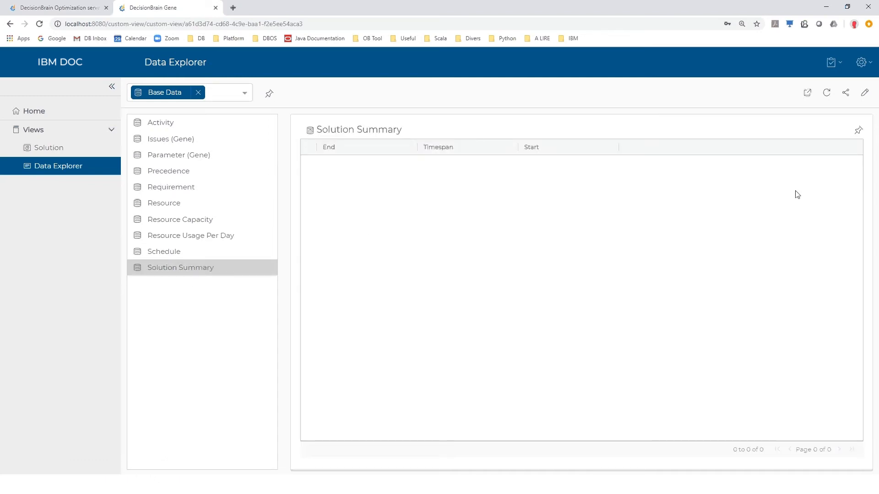
- Run the EngineTask on Base Data and review the Resource Gantt Chart on the Solution dashboard
left_click(831, 64)
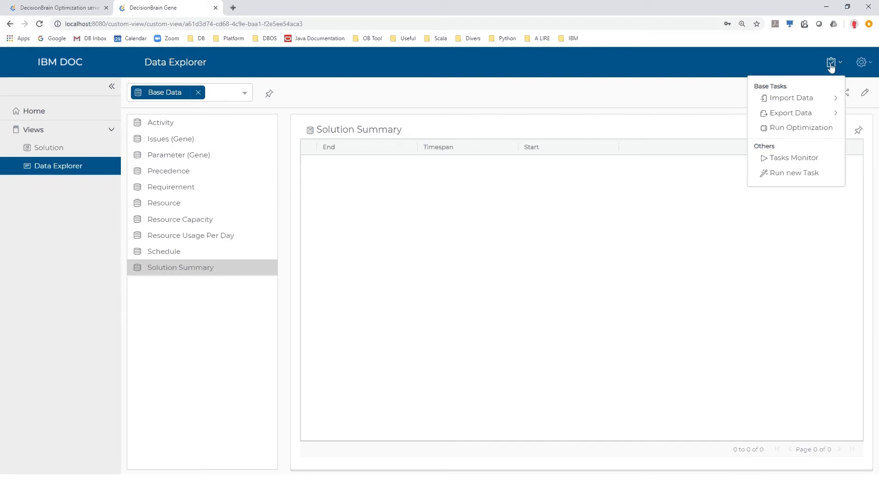
left_click(797, 174)
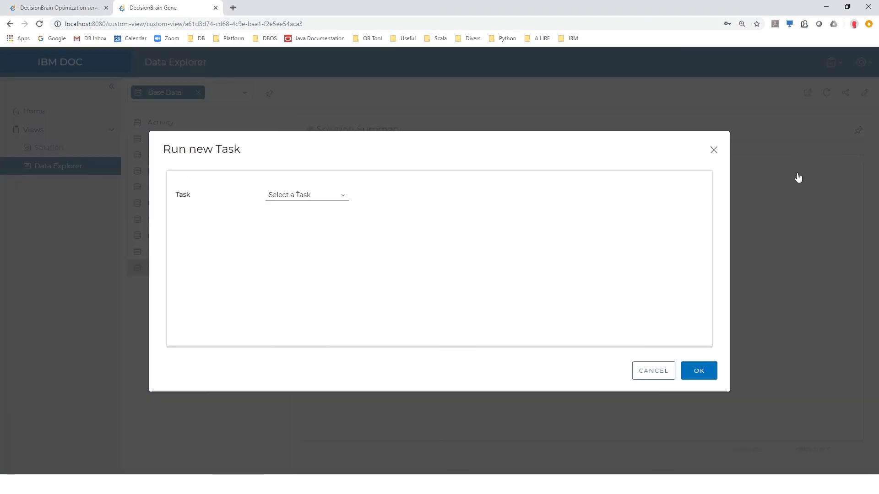
left_click(305, 197)
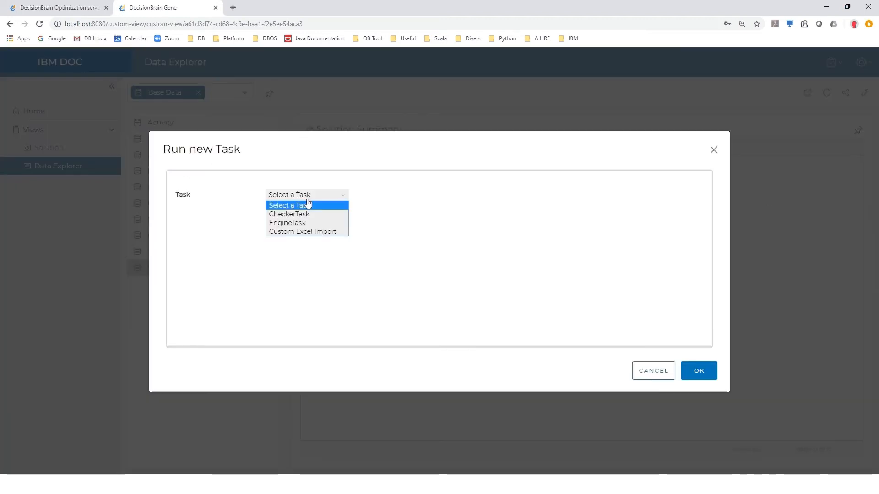
left_click(304, 223)
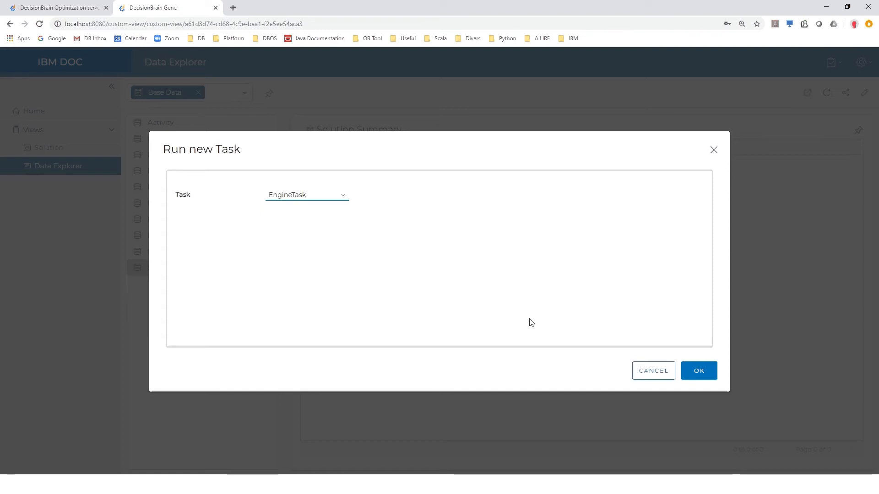
left_click(694, 371)
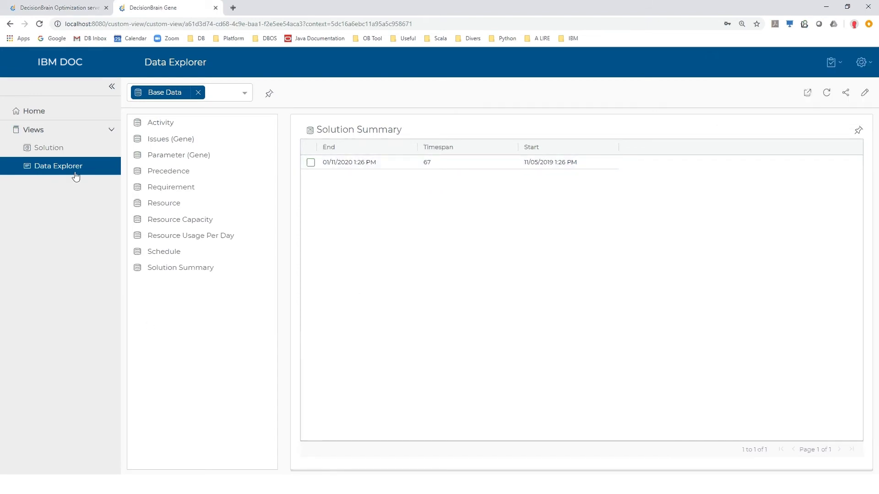
left_click(61, 147)
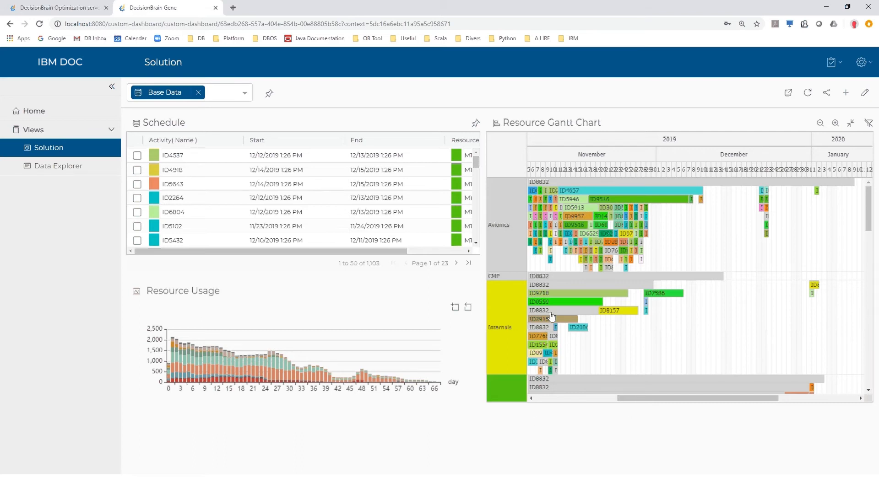
scroll(549, 307, "down", 4)
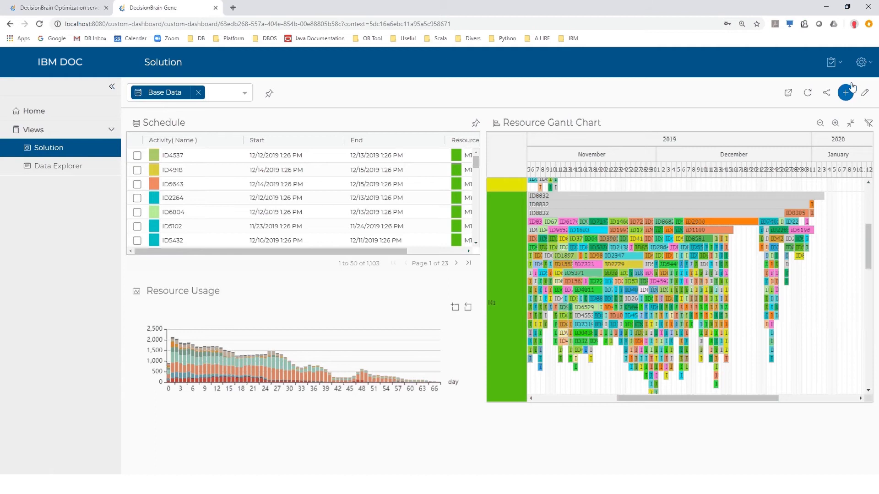
- Create a new custom dashboard named What-if
left_click(861, 62)
mouse_move(832, 176)
left_click(694, 192)
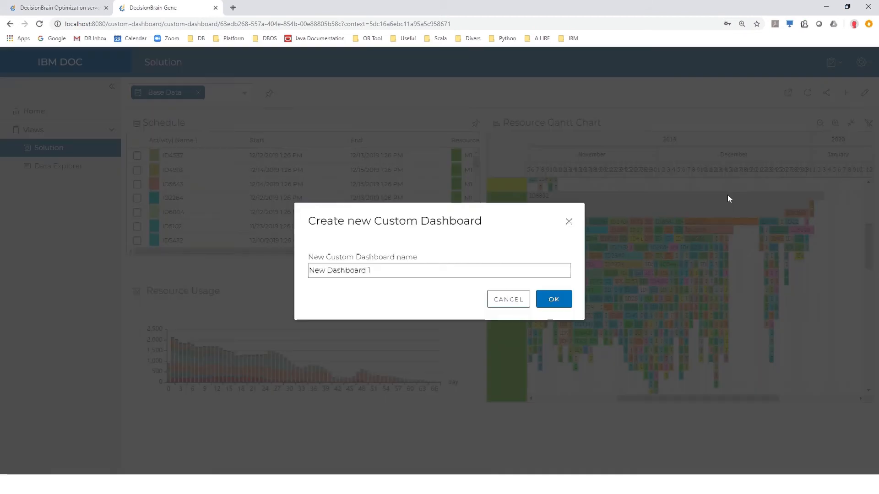
type("What-if")
left_click(544, 300)
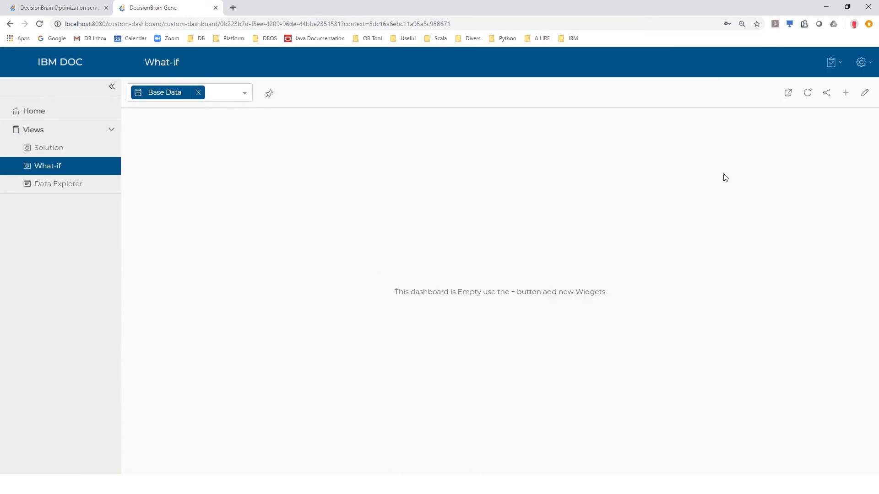
- Add a Gene Data Grid widget titled Resource Head Count, described as "Available resources", showing the Resource Capacity data type
left_click(845, 93)
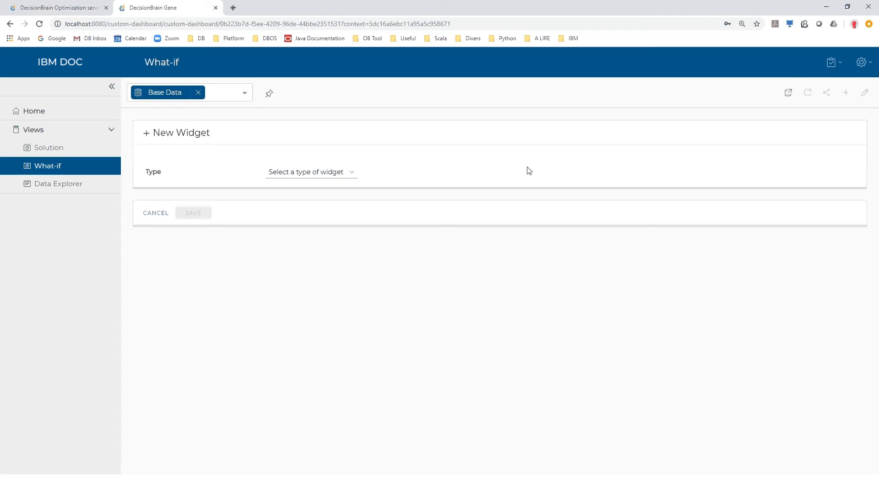
left_click(318, 174)
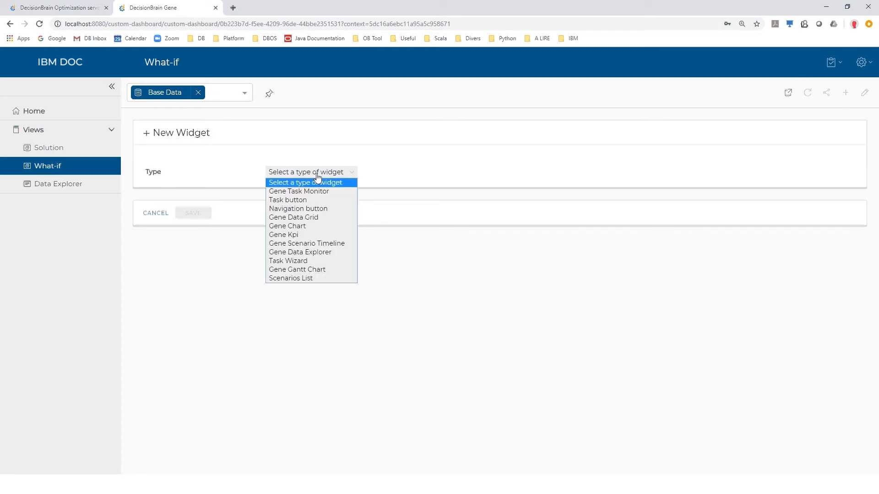
left_click(312, 217)
left_click(255, 174)
left_click(289, 197)
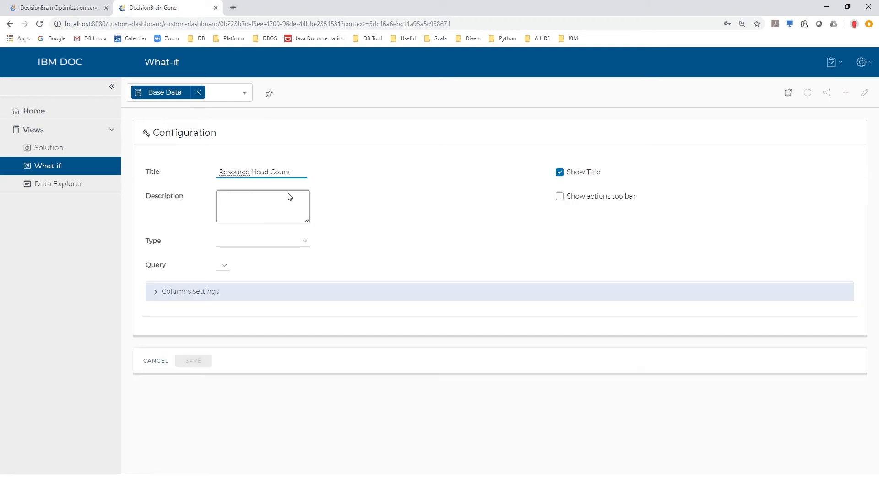
type("Available resources")
left_click(292, 241)
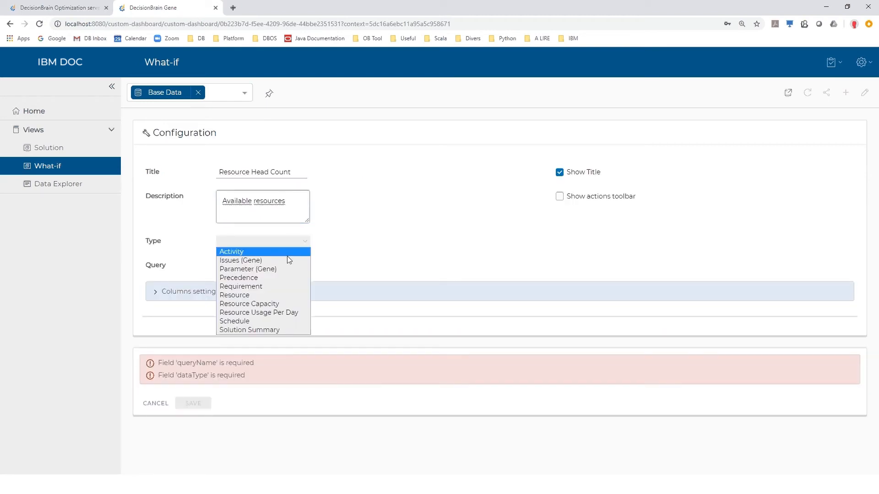
left_click(273, 304)
scroll(350, 307, "down", 2)
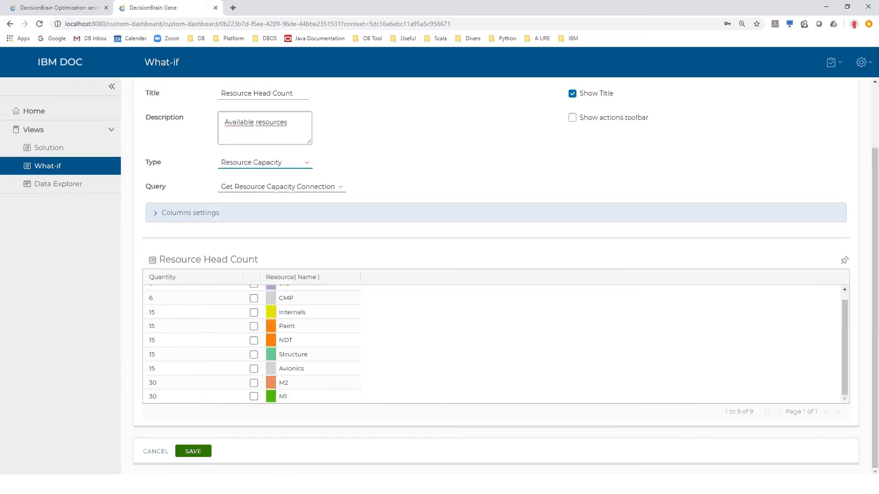
left_click(195, 453)
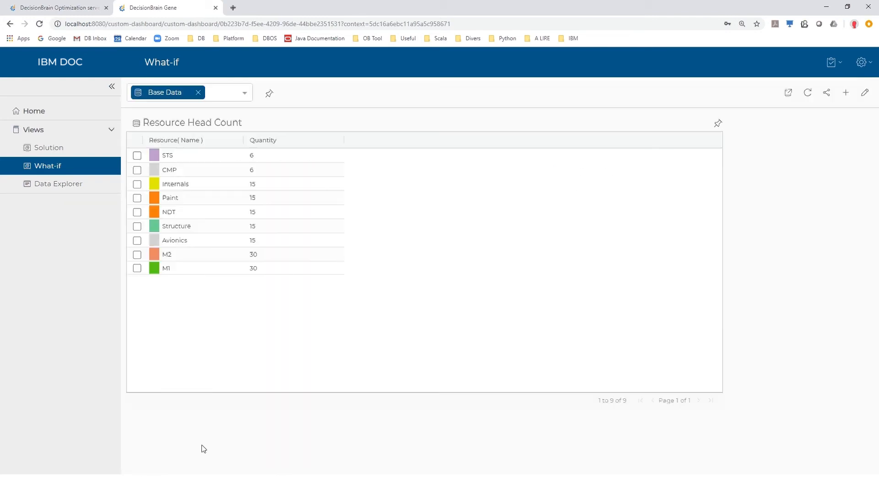
- Set the quantity of resource M2 to 10 in the Resource Head Count grid
double_click(277, 184)
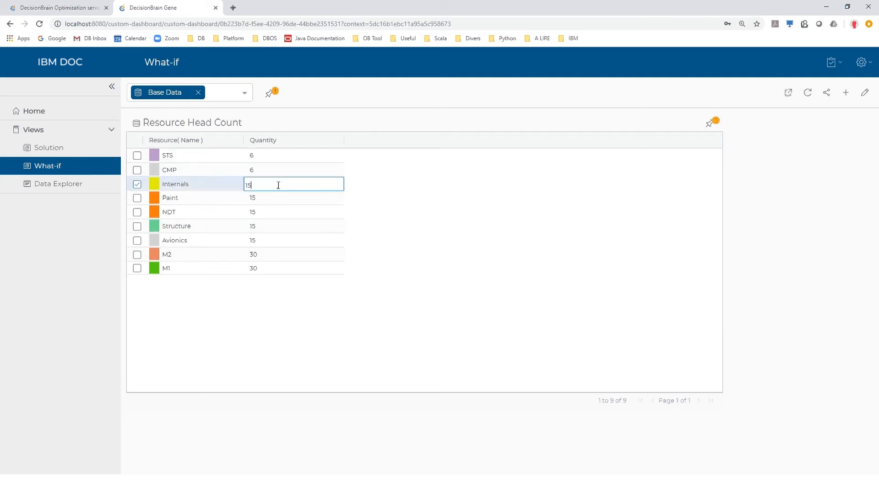
double_click(284, 213)
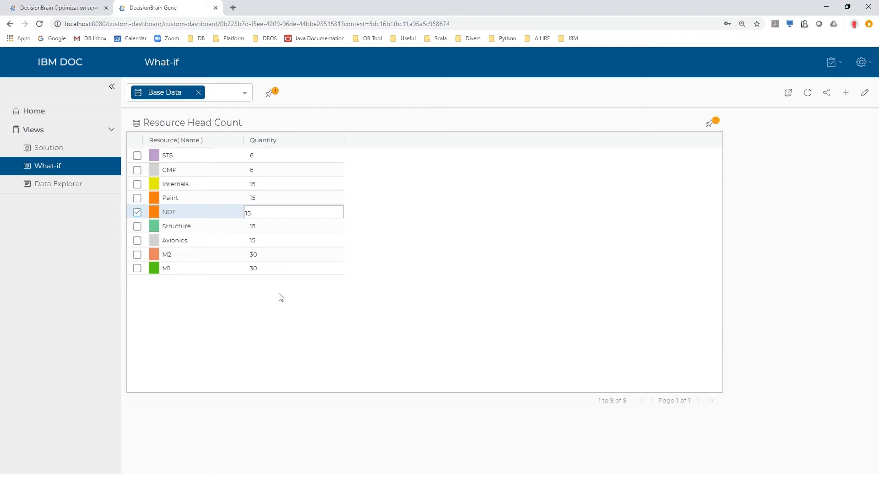
double_click(289, 254)
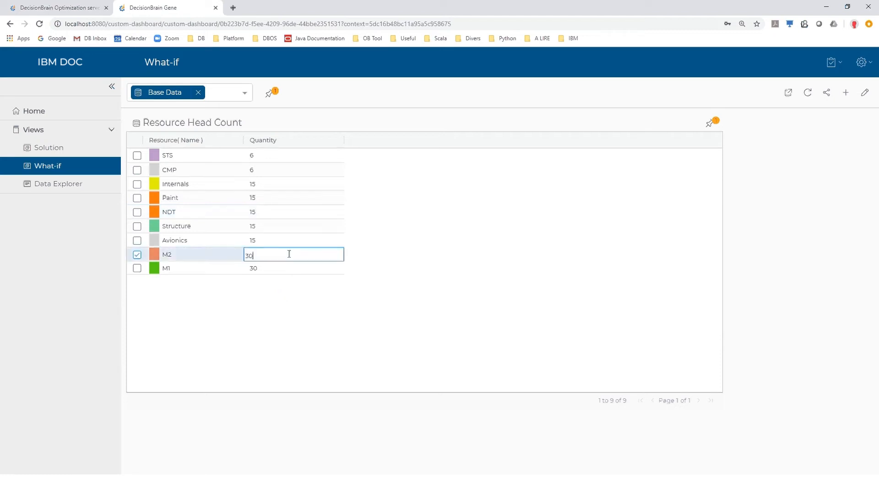
key("BackSpace")
key("BackSpace")
type("10")
key("Return")
- Rerun the EngineTask with the changed M2 head count and review the new schedule on the Solution dashboard
left_click(832, 62)
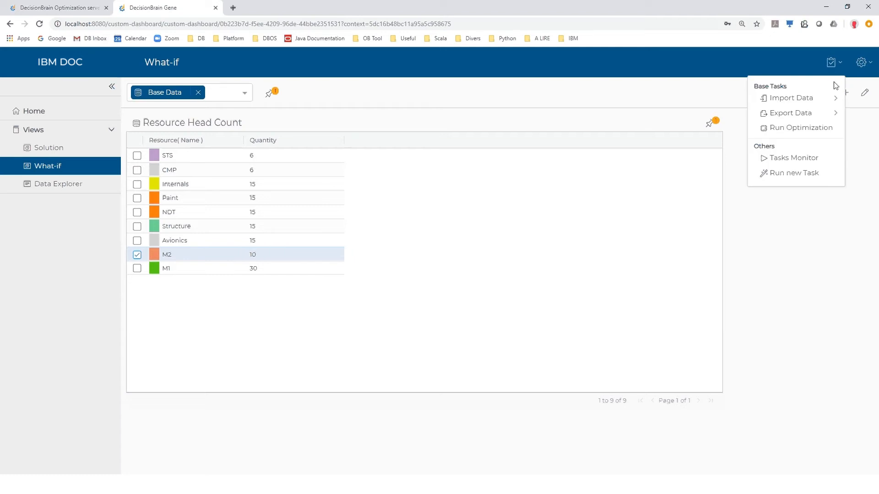
left_click(816, 174)
left_click(321, 194)
left_click(295, 222)
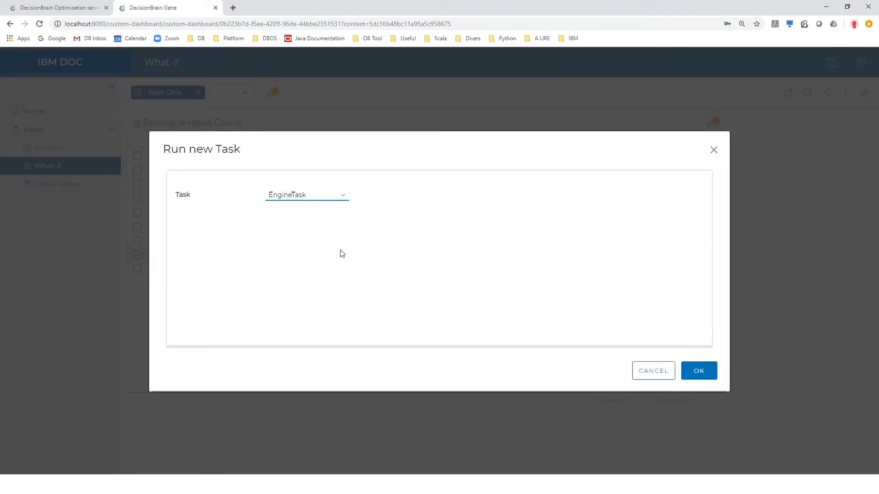
left_click(716, 378)
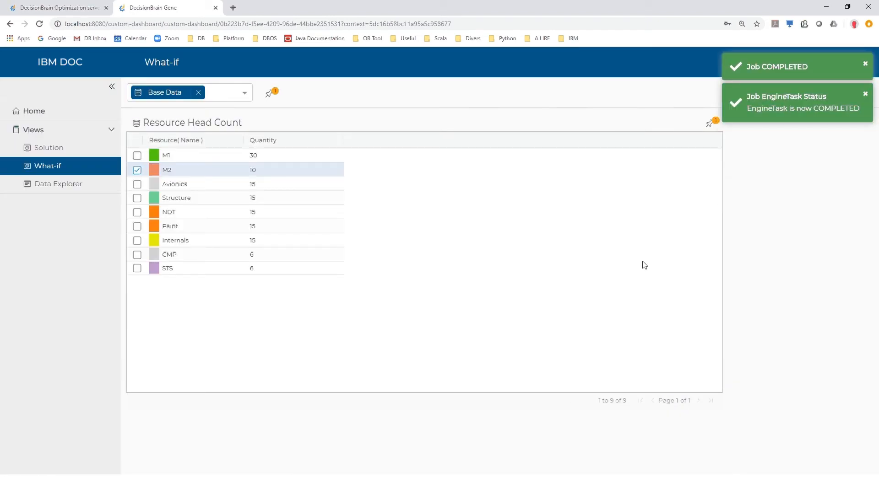
left_click(51, 149)
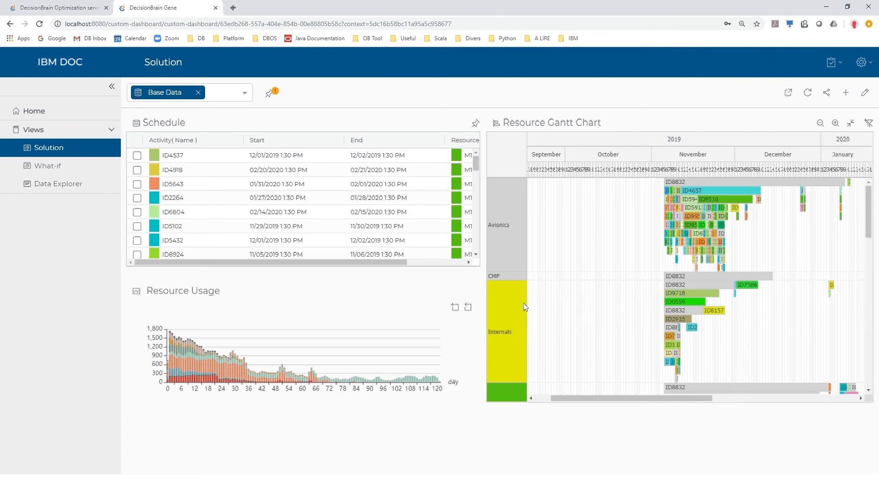
- Start a new Gene Kpi widget on the What-if dashboard, titled Timespan and described as "In days"
left_click(73, 168)
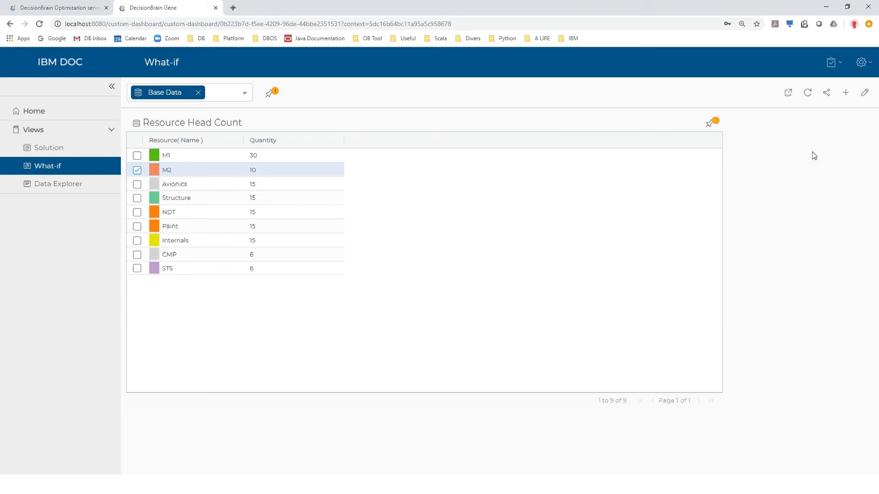
left_click(845, 93)
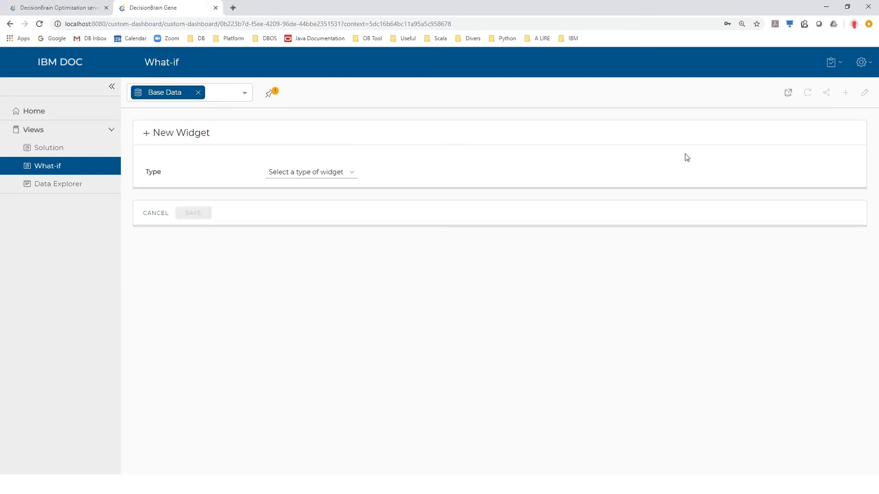
left_click(310, 172)
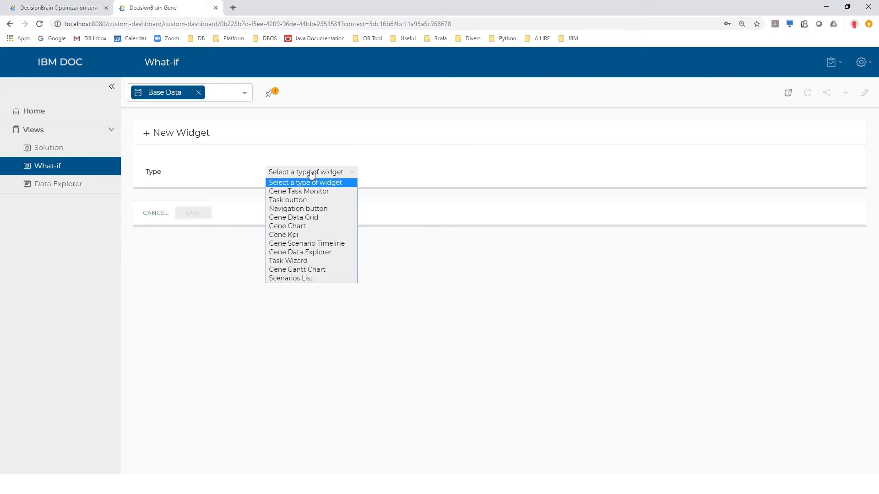
left_click(310, 236)
left_click_drag(249, 173, 170, 178)
type("Timespan")
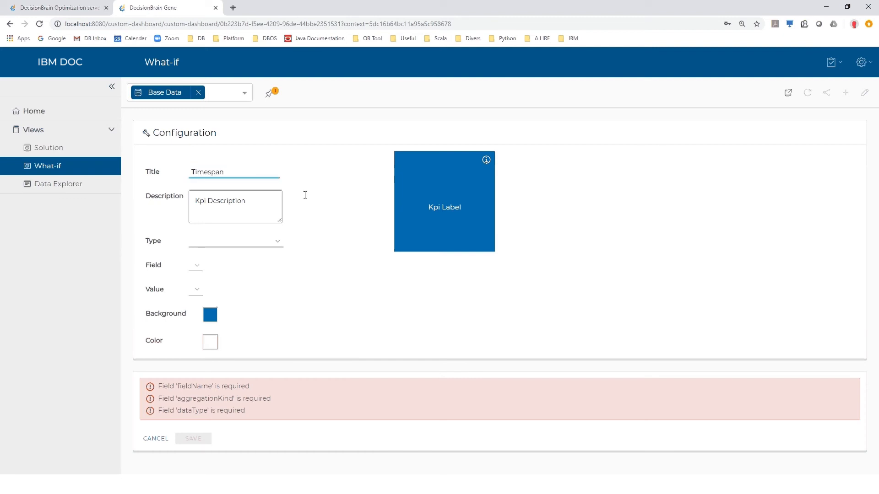
left_click_drag(255, 201, 119, 192)
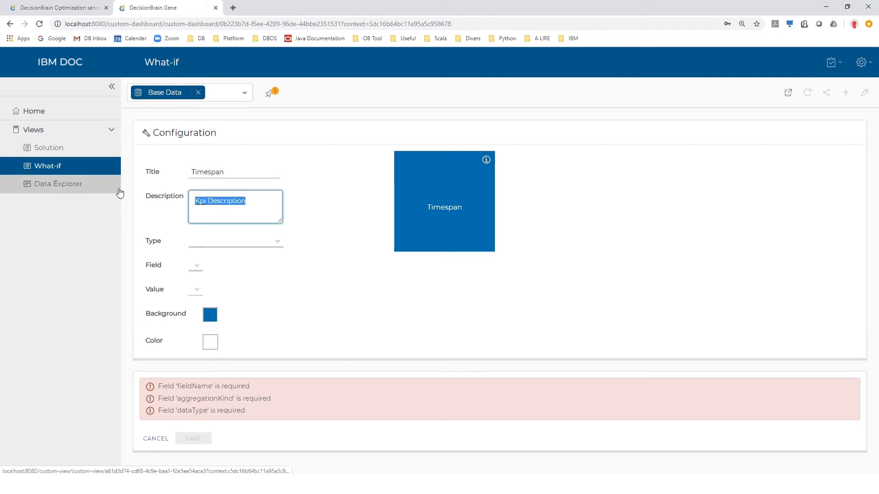
type("In days")
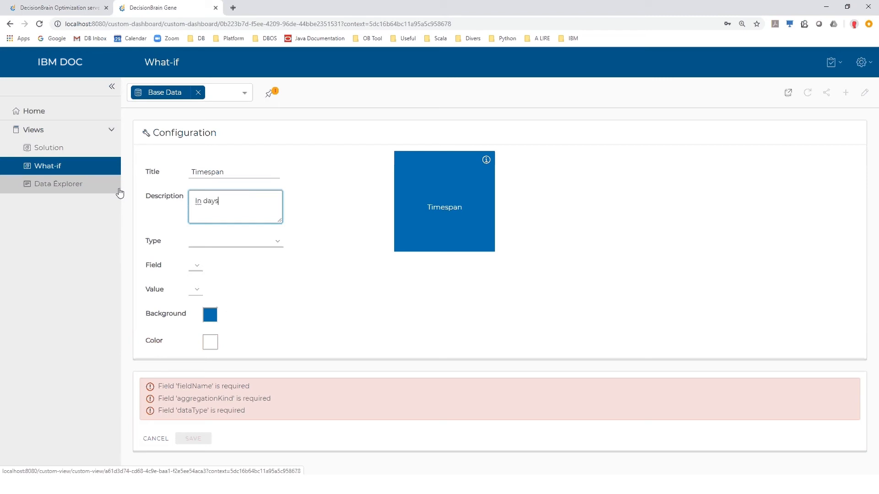
- Base the Timespan KPI on the Solution Summary data type, using the Timespan field with Sum as its value
left_click(212, 245)
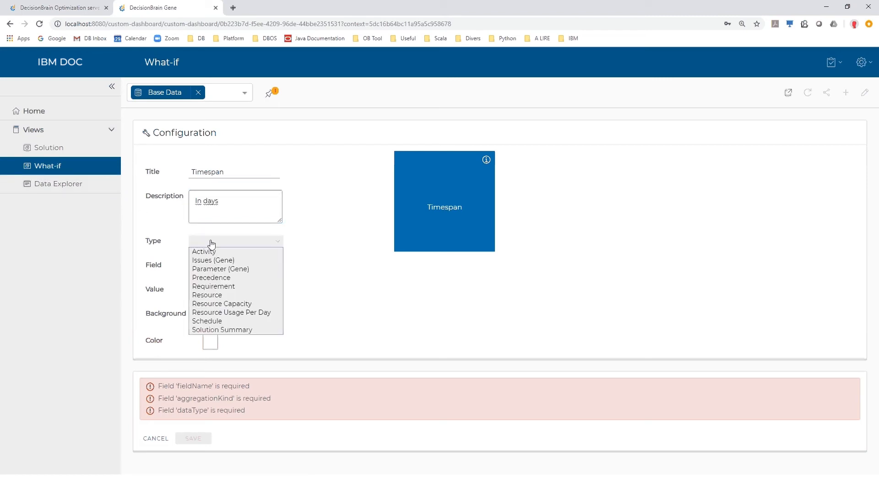
left_click(241, 329)
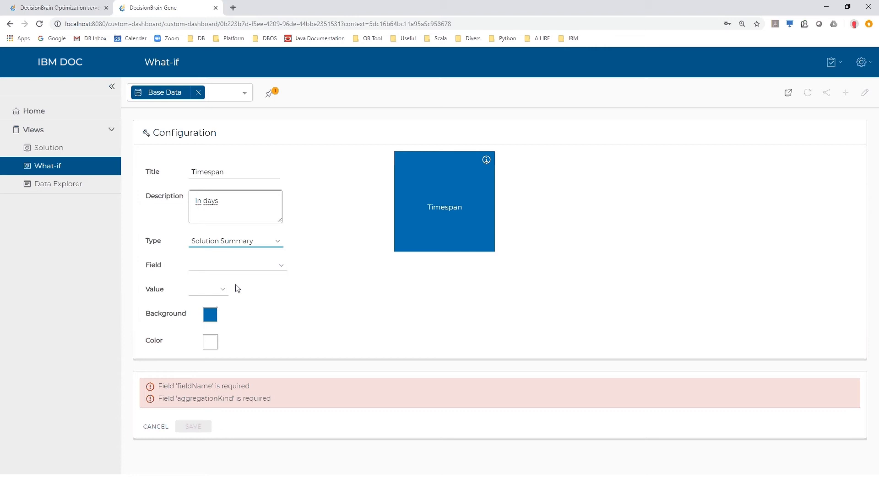
left_click(238, 265)
left_click(219, 299)
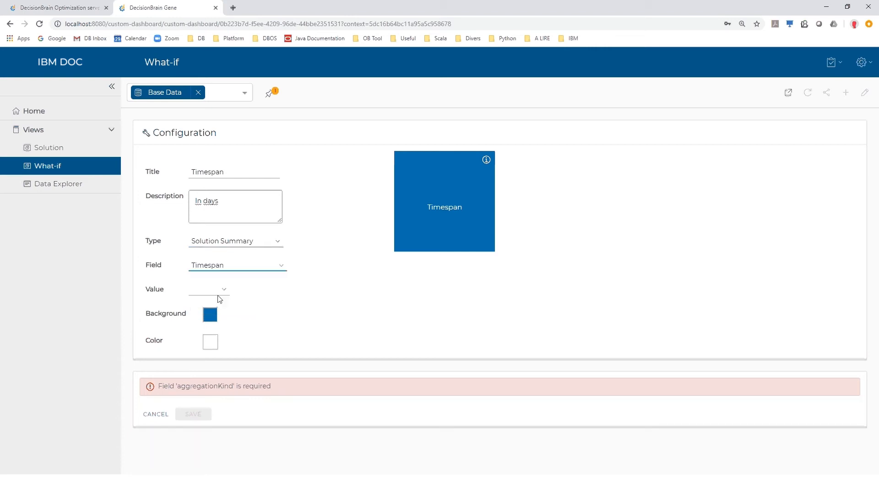
left_click(219, 298)
left_click(216, 327)
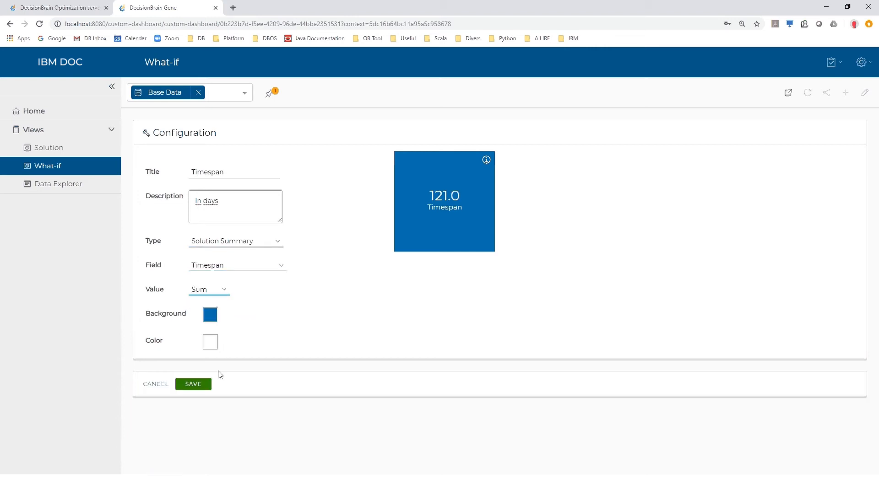
- Give the Timespan KPI an orange preset background color and save the widget
left_click(210, 315)
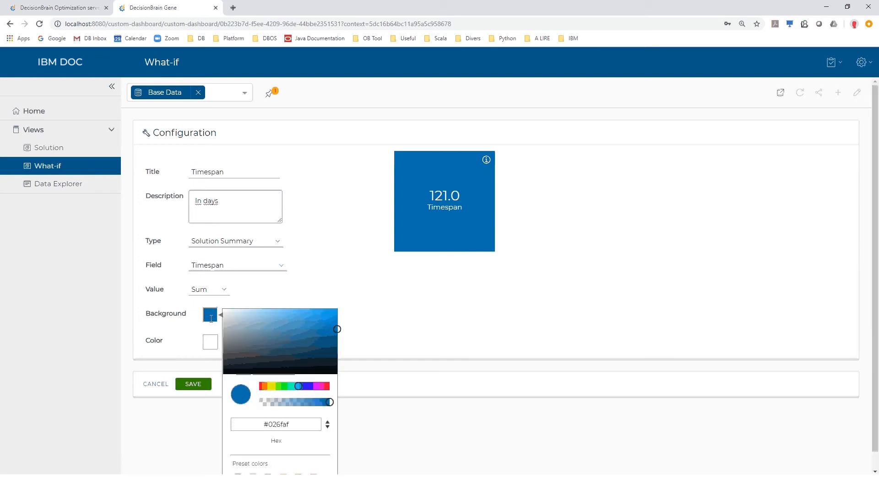
scroll(265, 440, "down", 1)
left_click(265, 460)
left_click(201, 364)
left_click(193, 385)
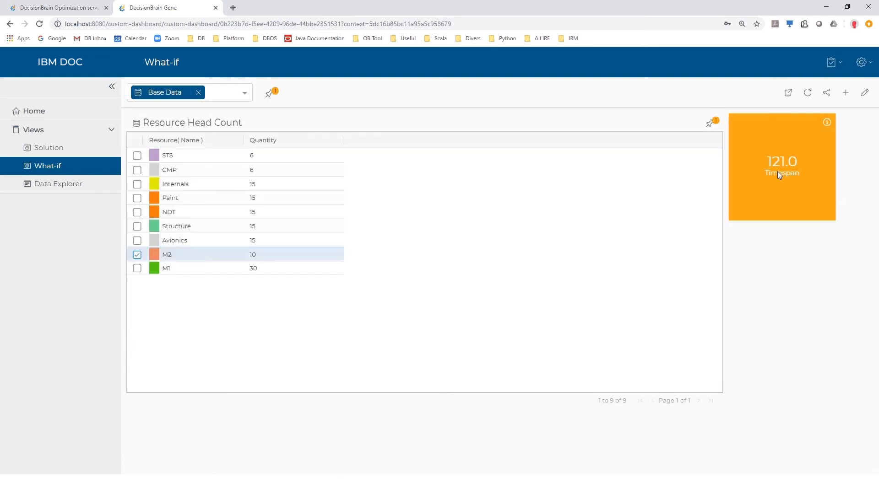
- Set the quantity of resource M2 to 20 in the Resource Head Count grid
double_click(273, 253)
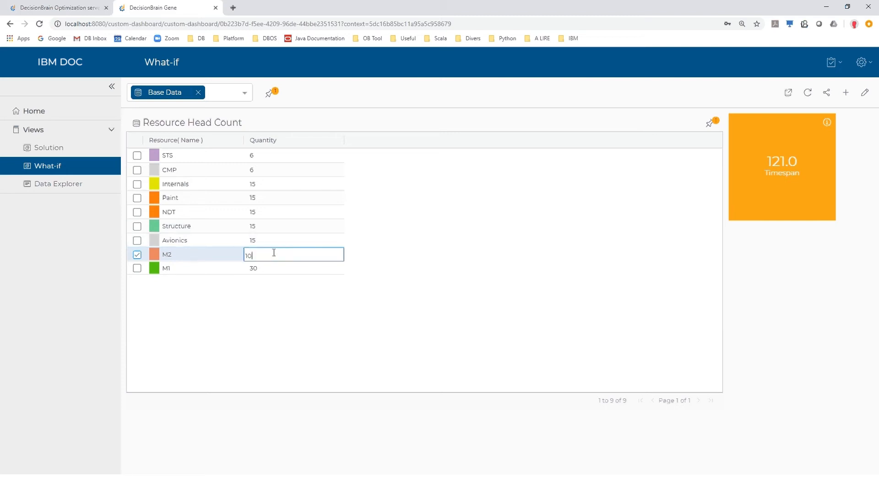
key("BackSpace")
key("BackSpace")
type("20")
key("Return")
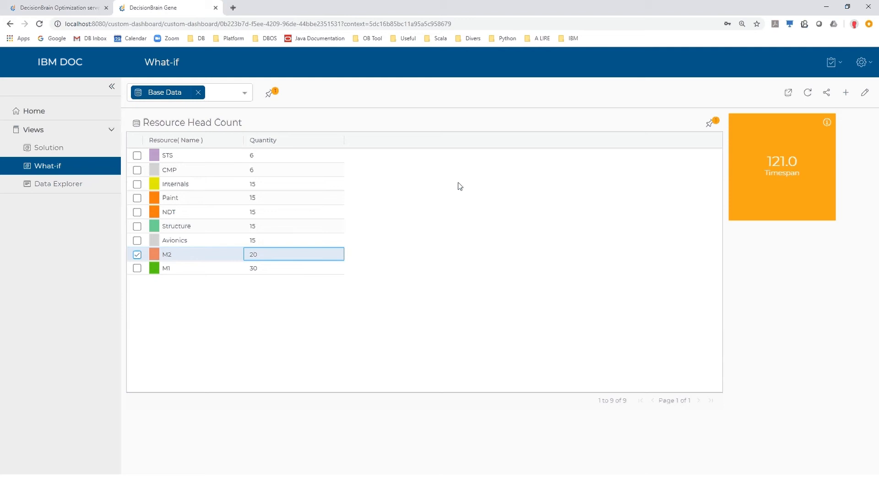
- Run a new EngineTask on the Base Data scenario with the updated M2 head count
left_click(831, 62)
left_click(778, 173)
left_click(336, 194)
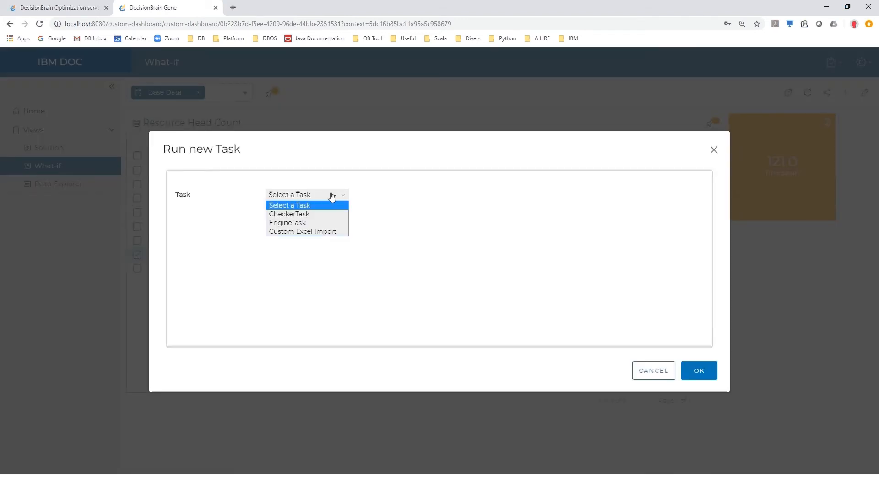
left_click(318, 223)
left_click(690, 373)
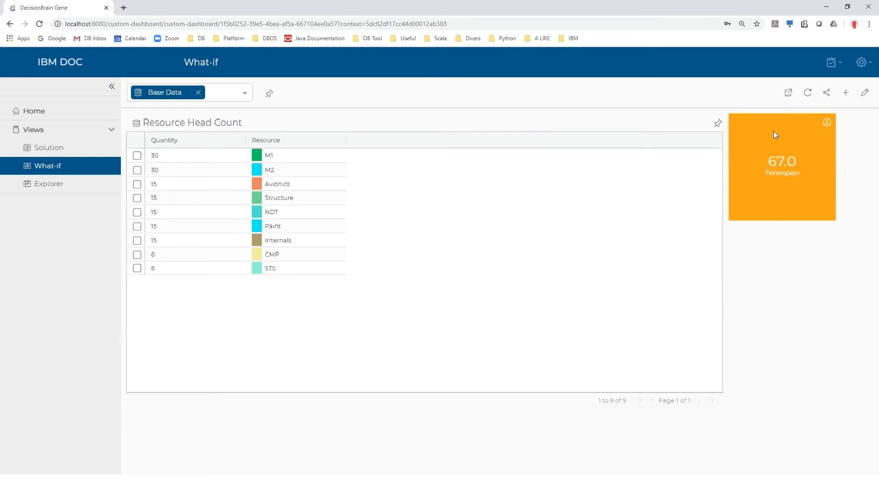
- Add a Task button widget labeled "Run Scheduler" that launches the EngineTask to the What-if dashboard
left_click(845, 93)
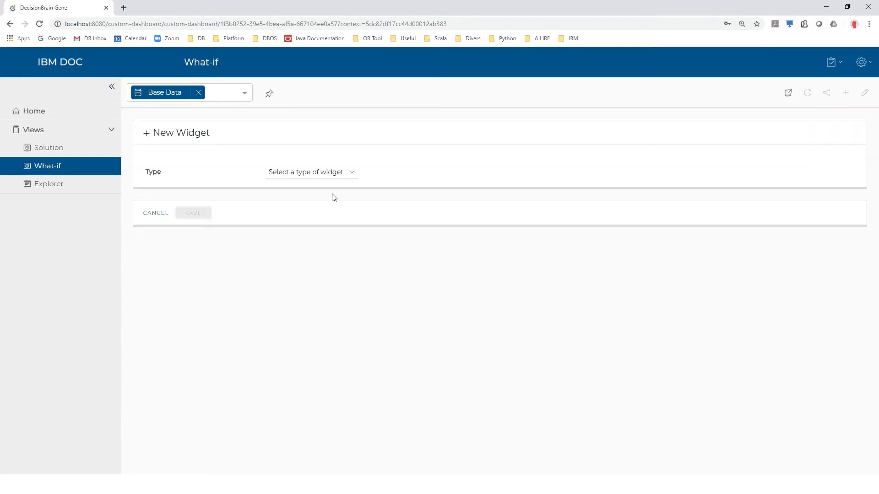
left_click(321, 173)
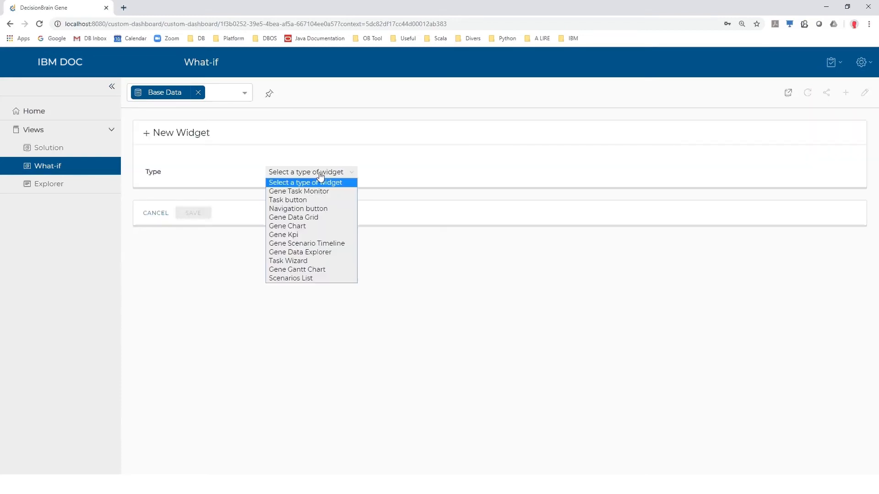
left_click(307, 201)
left_click_drag(282, 167, 243, 165)
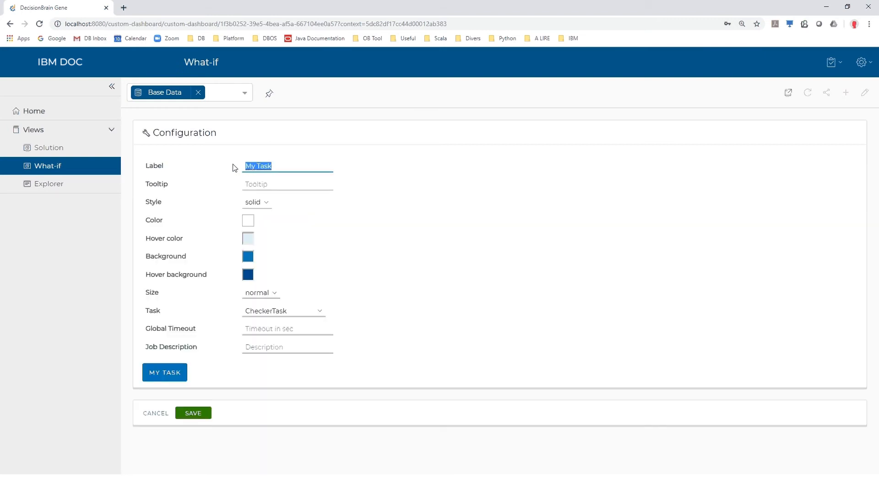
type("Run Scheduler")
left_click(288, 311)
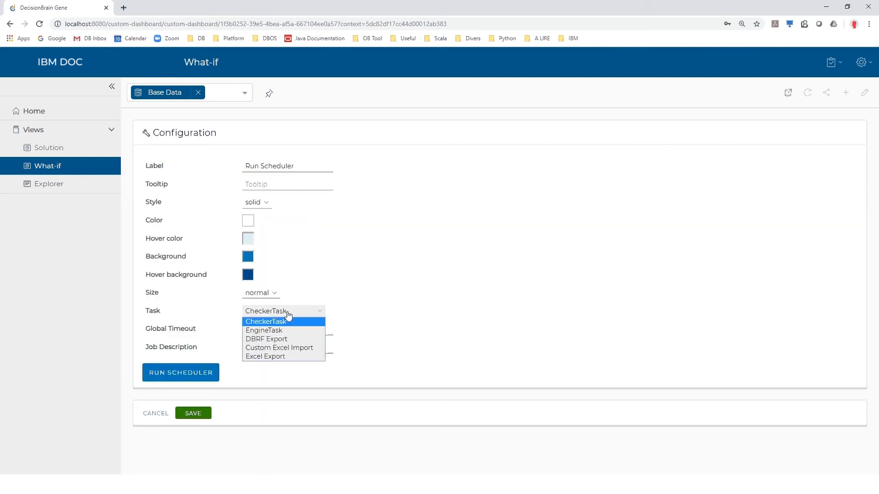
left_click(290, 331)
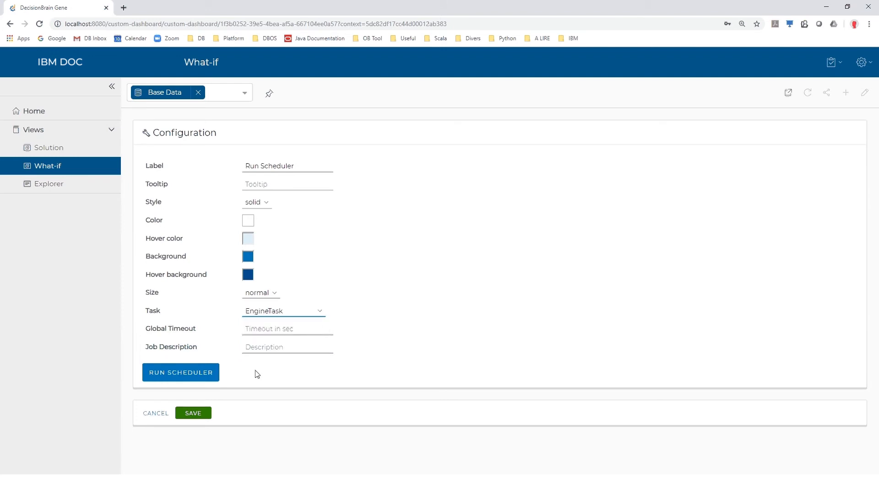
left_click(185, 415)
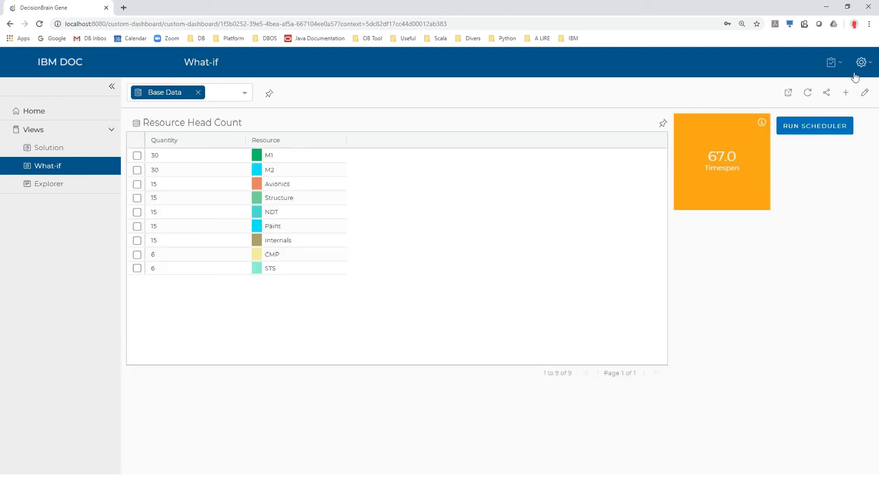
- Add a Navigation button widget labeled "-> Solution" that targets the Solution dashboard
left_click(846, 93)
left_click(323, 172)
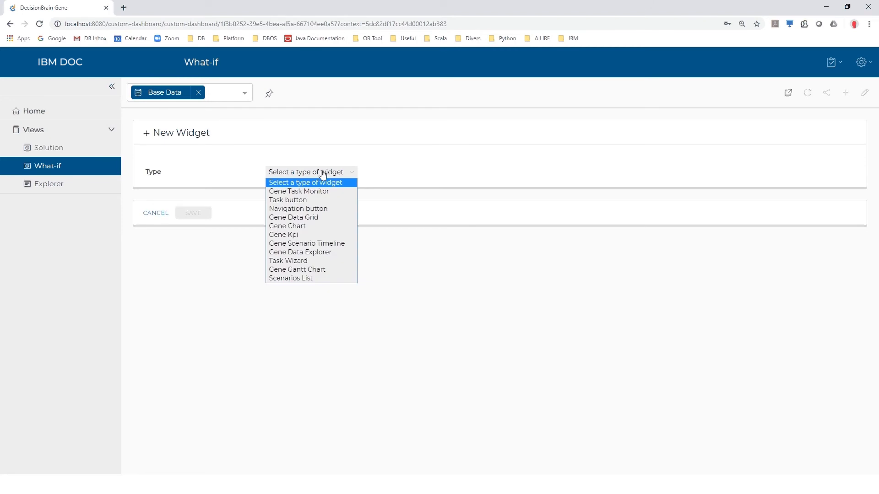
left_click(314, 209)
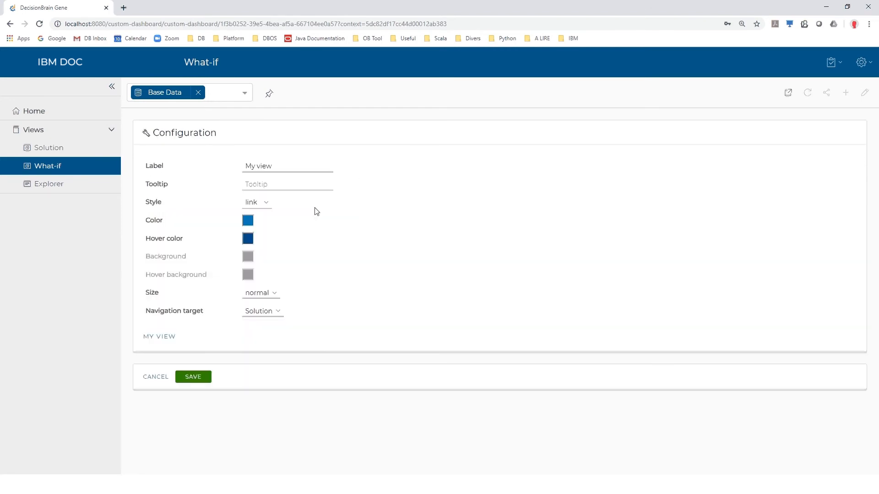
triple_click(284, 171)
type("-> Solution")
left_click(194, 377)
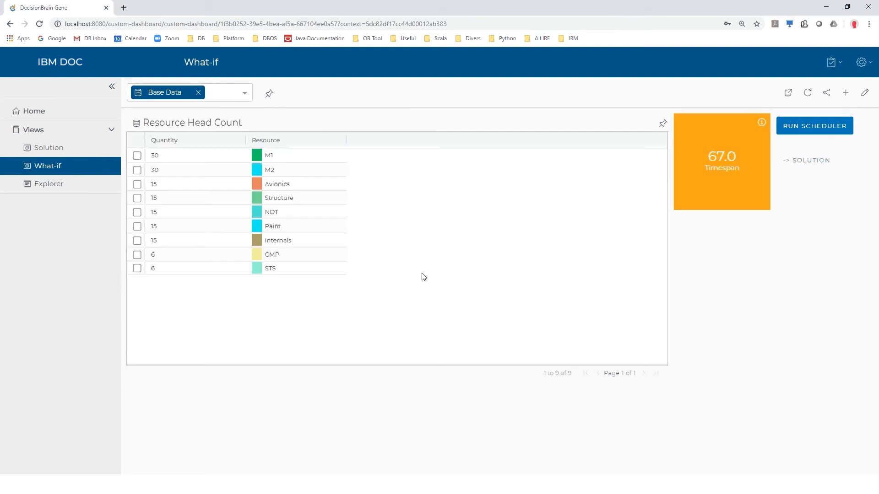
- Test the two new dashboard buttons by running the scheduler and navigating to the Solution dashboard
left_click(822, 131)
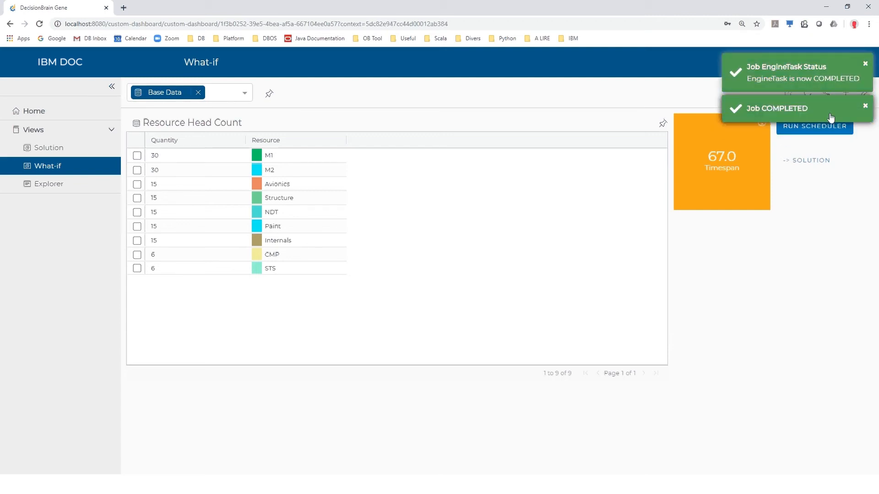
left_click(819, 164)
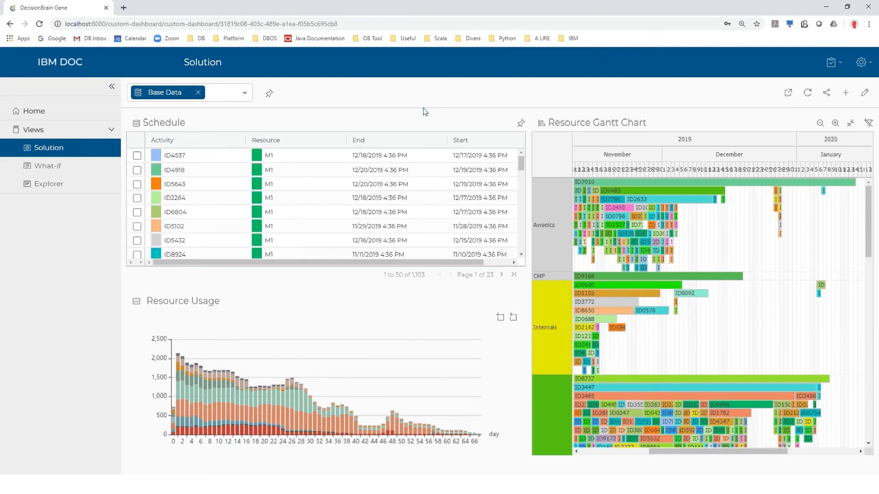
- Select activity ID5643 in the Schedule grid and set the Resource Gantt Chart's selection mode to Highlight
left_click(180, 183)
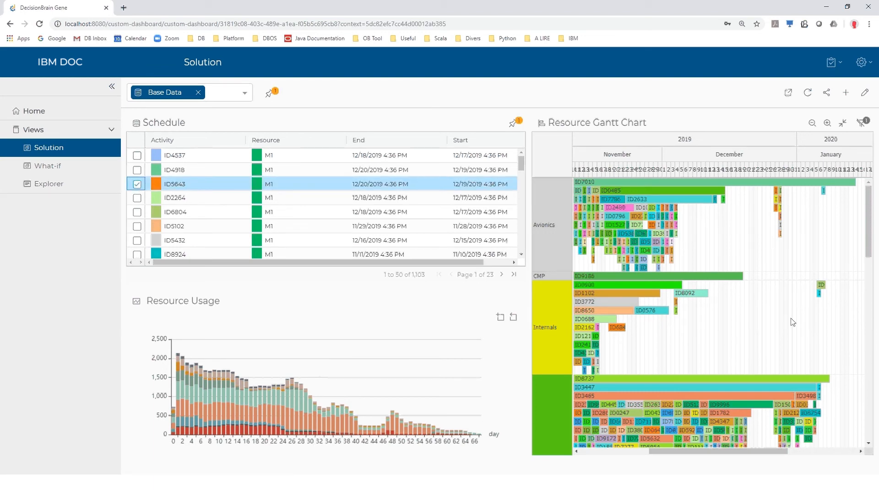
left_click_drag(871, 251, 873, 296)
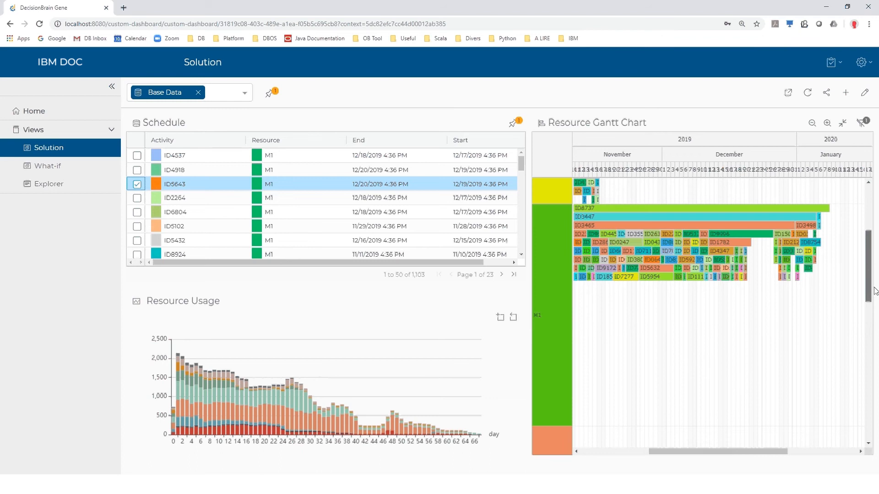
left_click(861, 123)
left_click(813, 231)
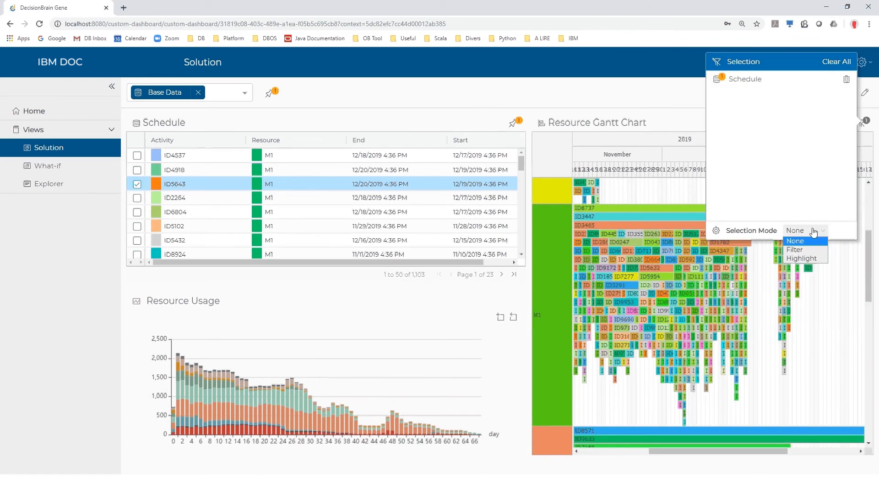
left_click(813, 259)
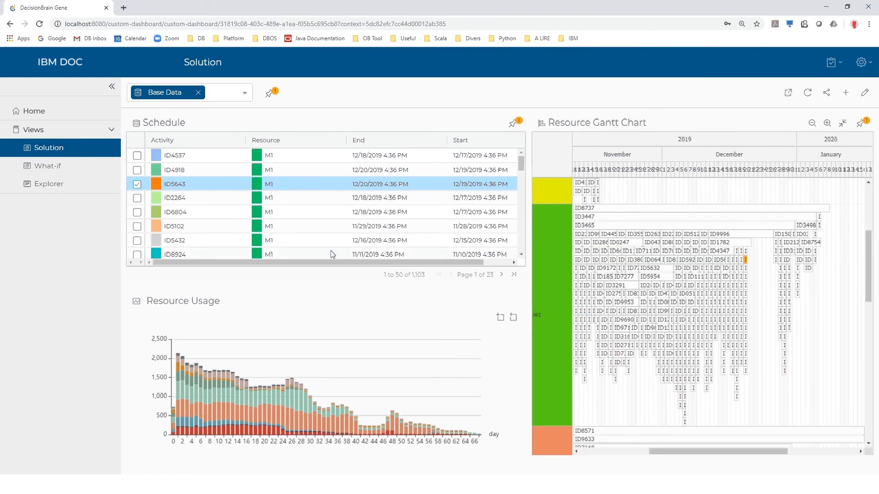
- Add activities ID2264, ID6804 and ID5102 to the Schedule grid selection
left_click(137, 198)
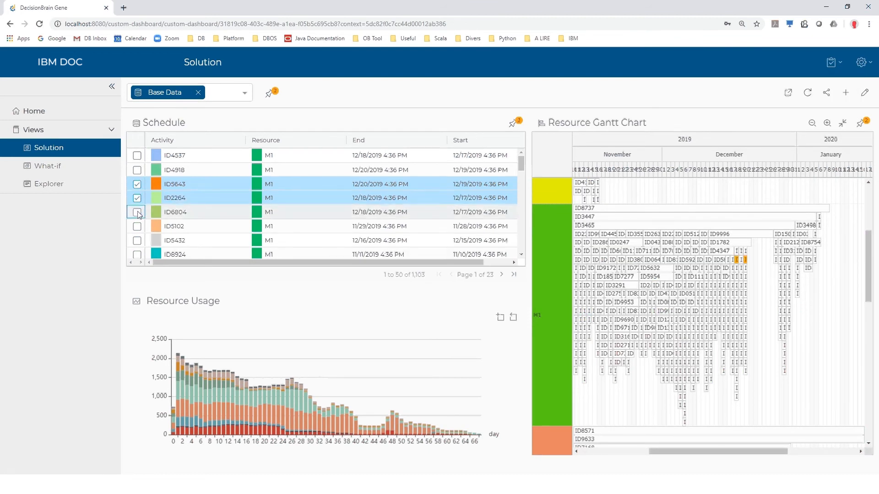
left_click(137, 212)
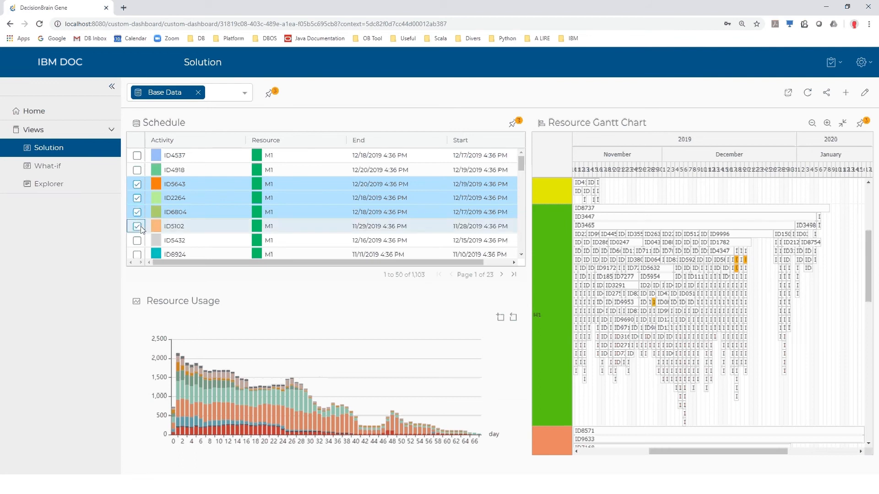
left_click(137, 226)
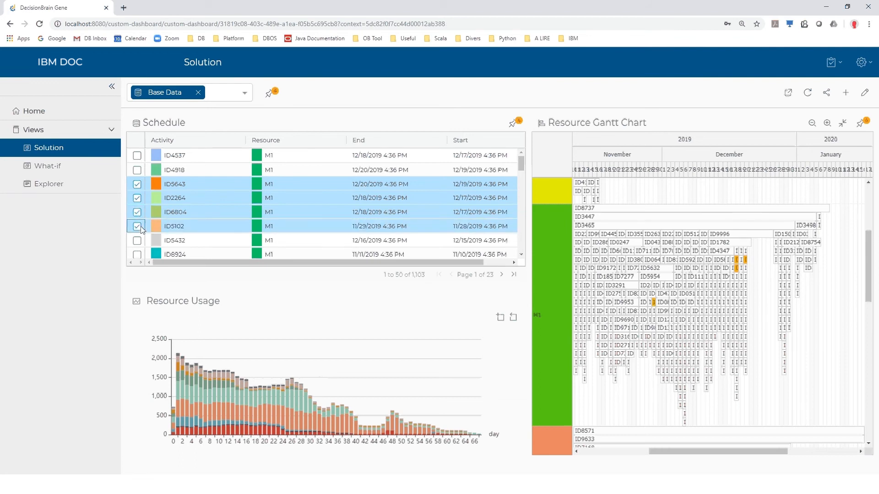
- Set the Resource Gantt Chart's selection mode to Filter
left_click(863, 124)
left_click(804, 230)
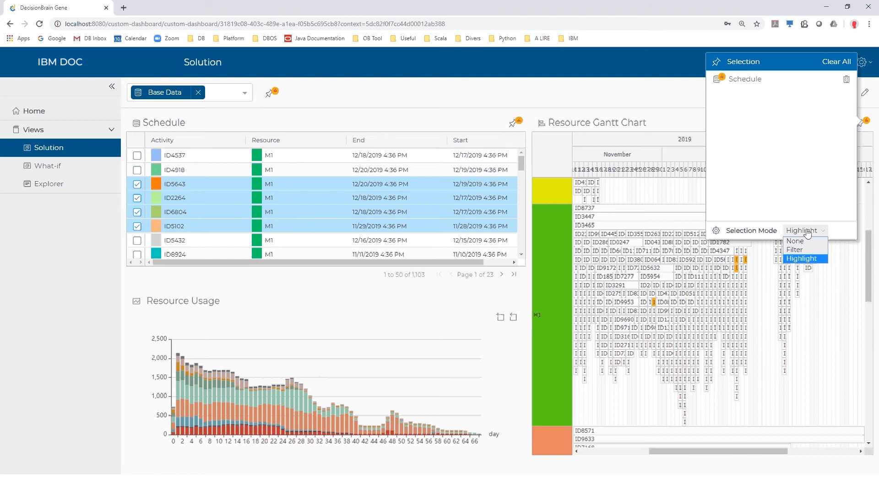
left_click(805, 250)
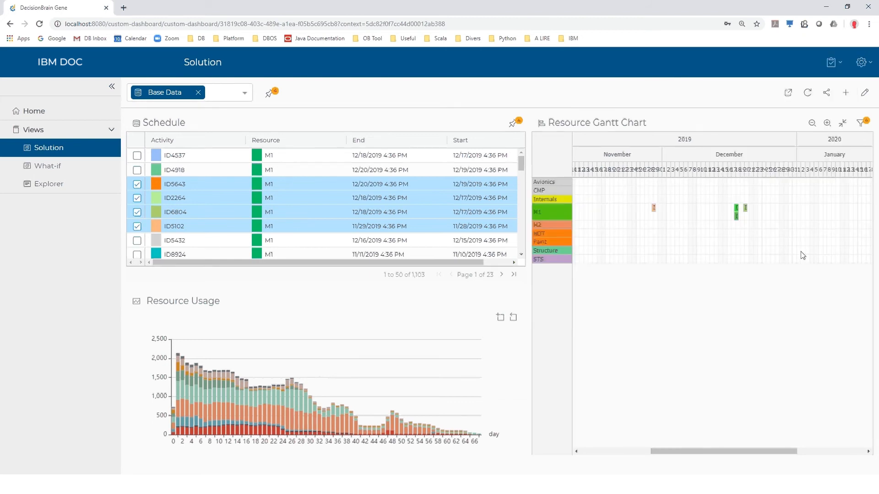
- Set the Resource Gantt Chart's selection mode to None
left_click(863, 124)
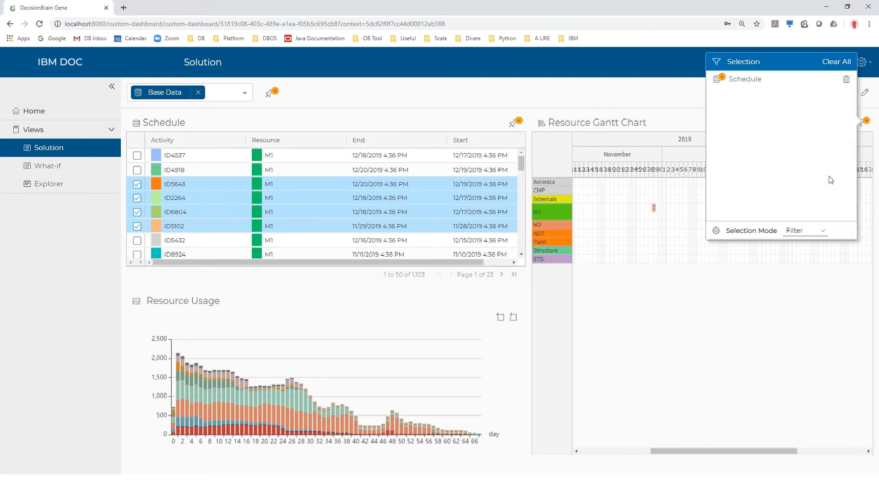
left_click(805, 232)
left_click(795, 241)
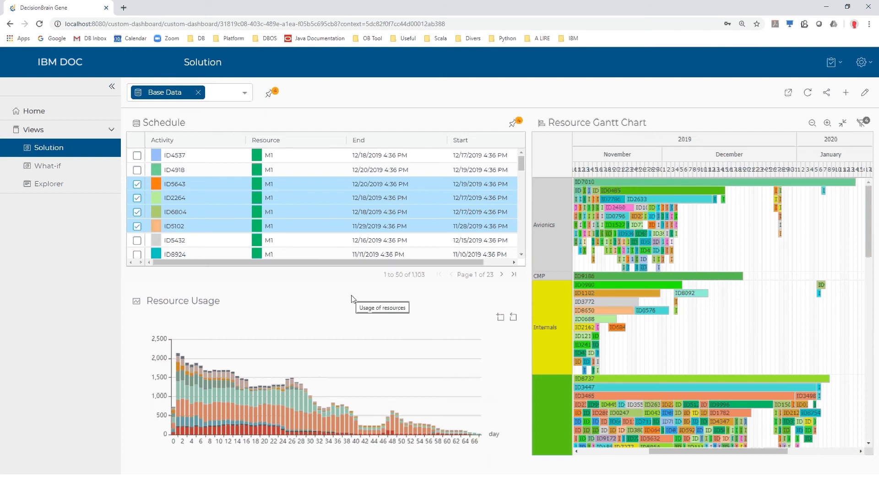
- Go to the What-if dashboard and create a new custom view named "Timeline"
left_click(90, 171)
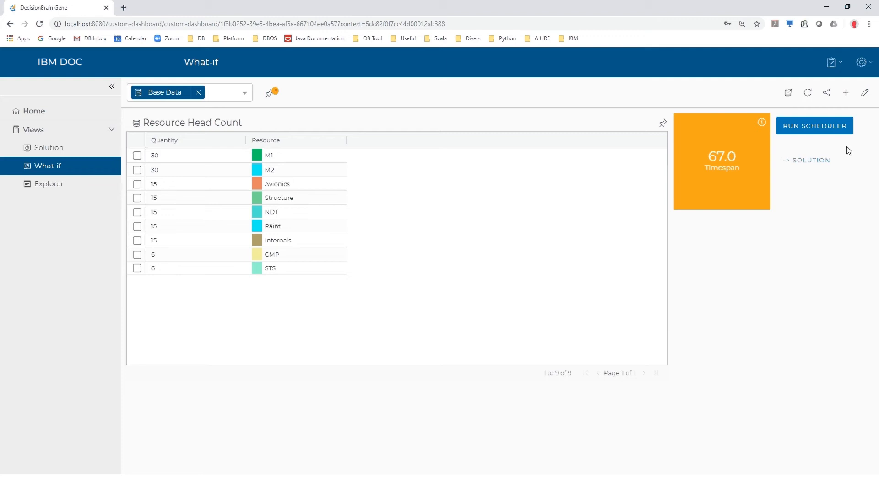
left_click(860, 63)
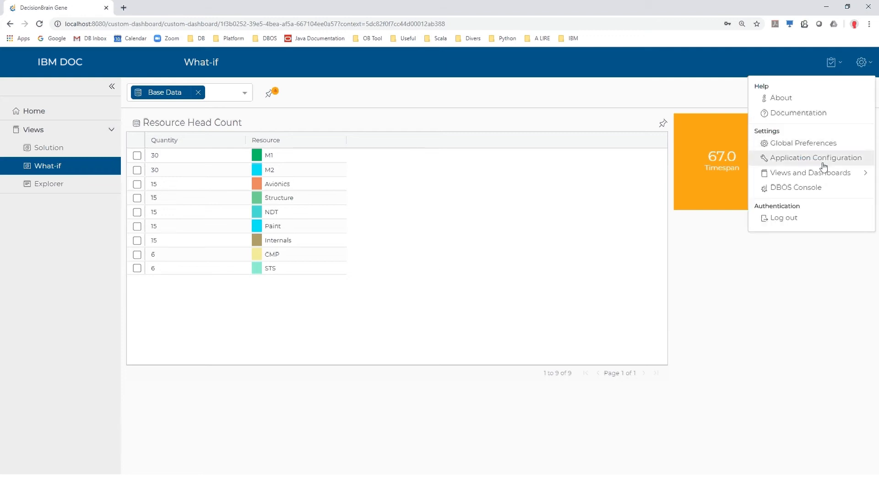
mouse_move(819, 173)
left_click(721, 179)
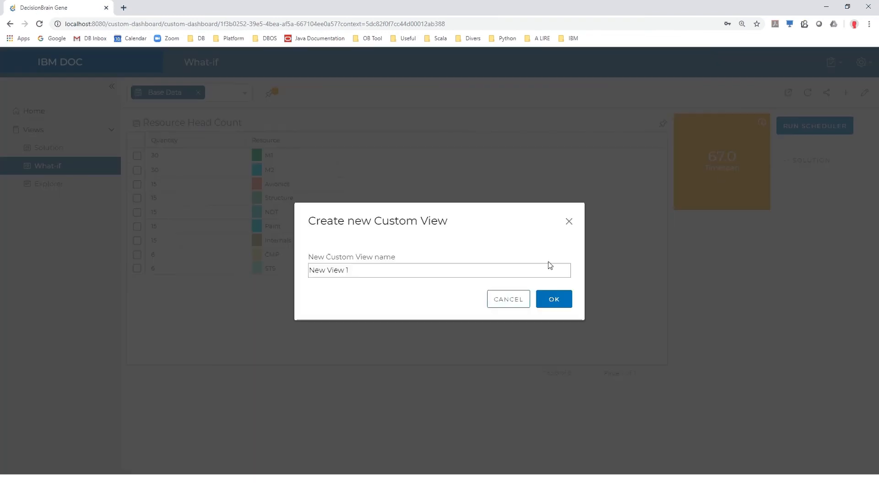
left_click(359, 275)
key("ctrl+a")
type("Timeline")
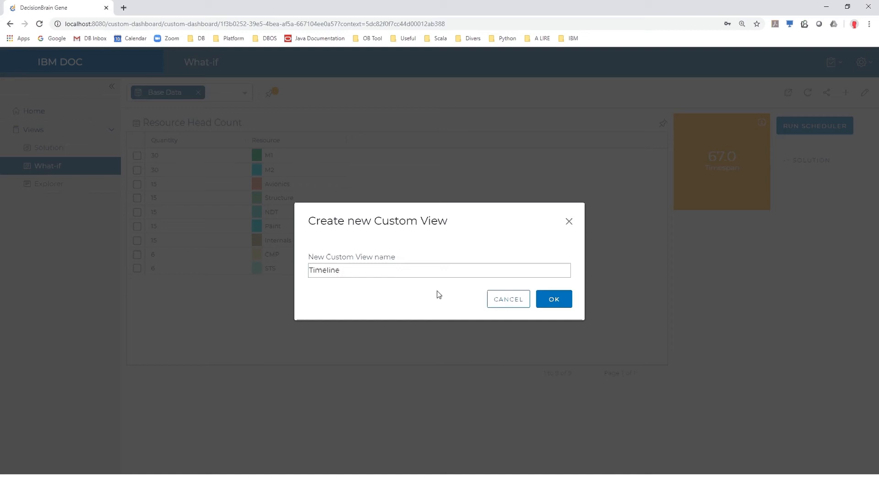
left_click(544, 302)
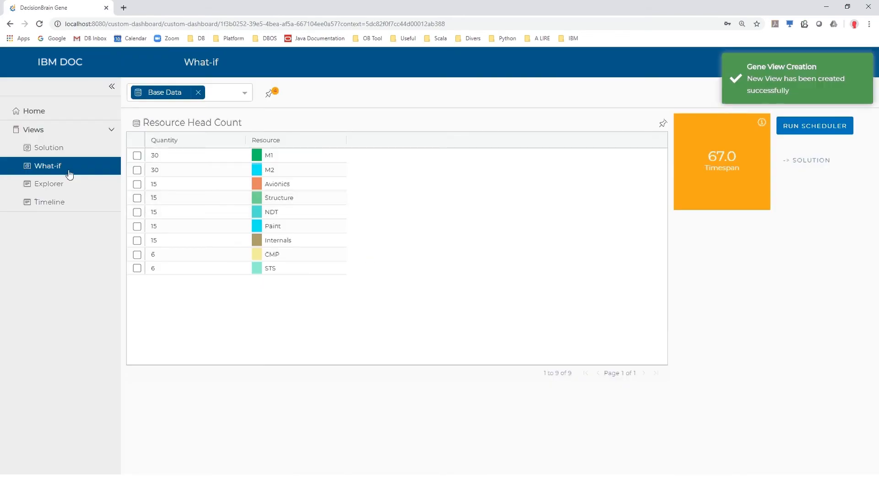
- Add a Gene Scenario Timeline widget to the Timeline view with title "Timeline" and description "Timeline for scenarios", and save it
left_click(106, 200)
left_click(288, 172)
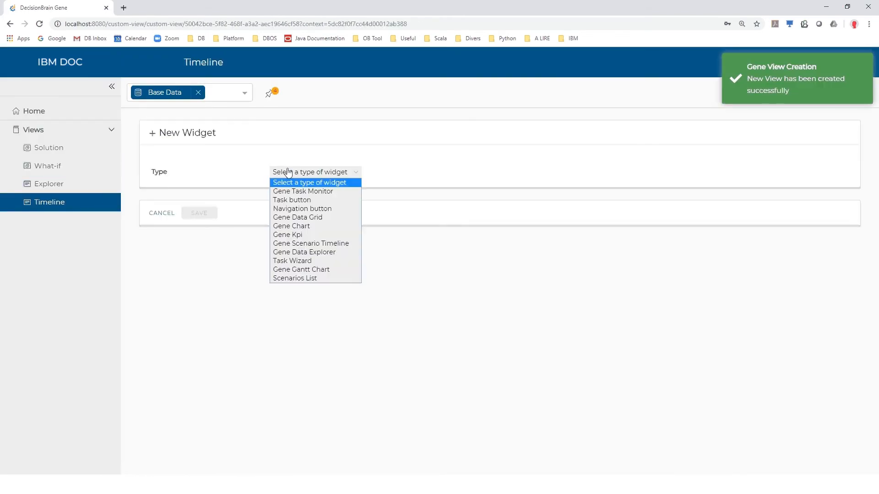
left_click(304, 244)
type("Timeline")
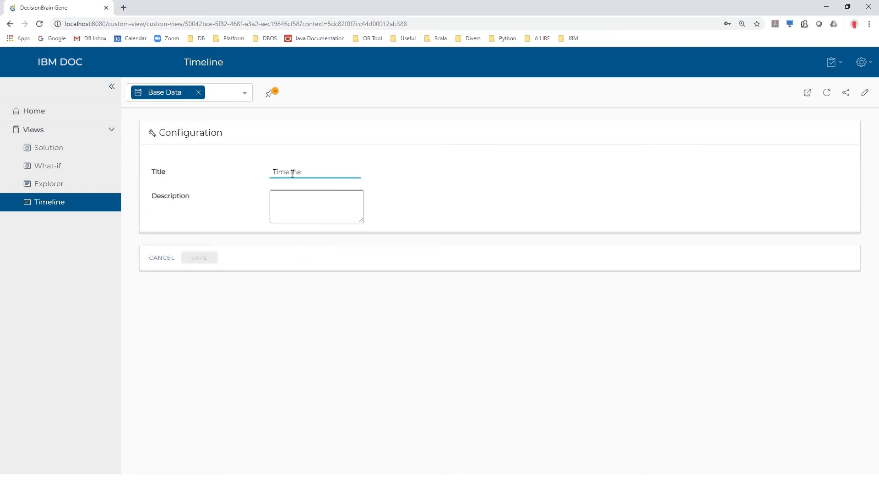
left_click(295, 200)
type("Timeline for scenarios")
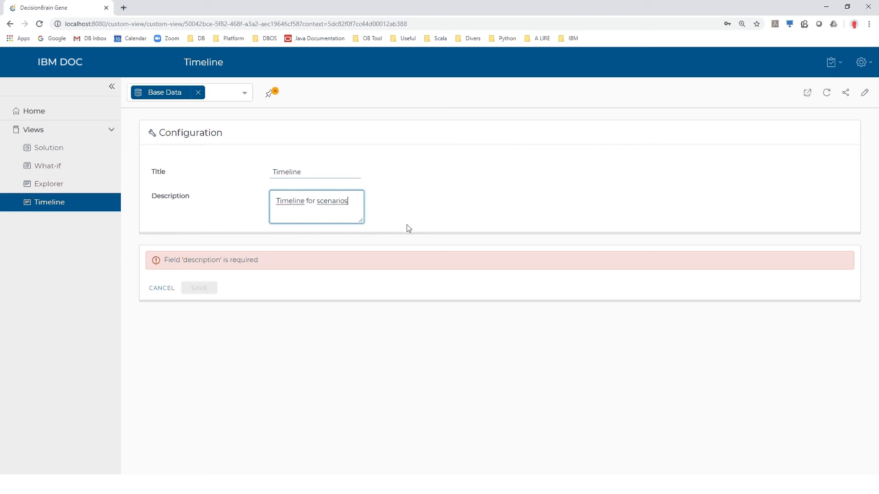
left_click(167, 288)
left_click(202, 258)
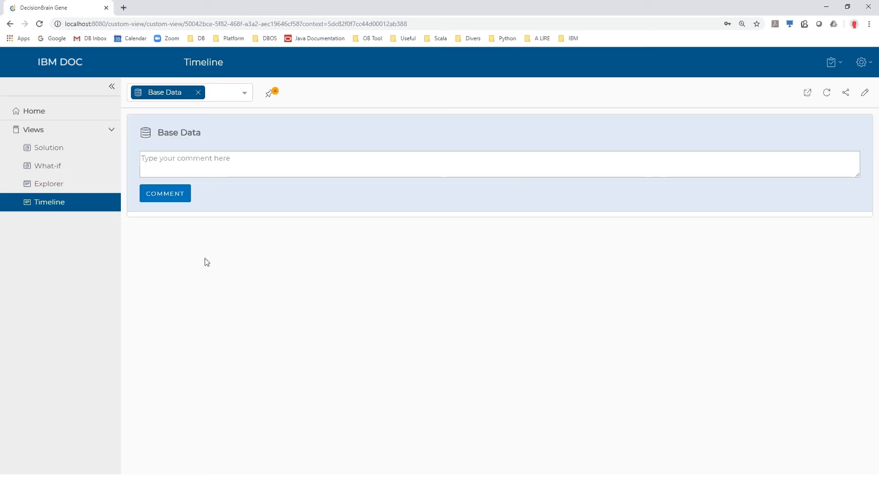
- Post the comment "Tried the reduced M2 strategy. Please have a look" on the Base Data scenario timeline
left_click(238, 165)
type("Tried thi")
key("BackSpace")
type("e reduced M2 strategy. Please have a")
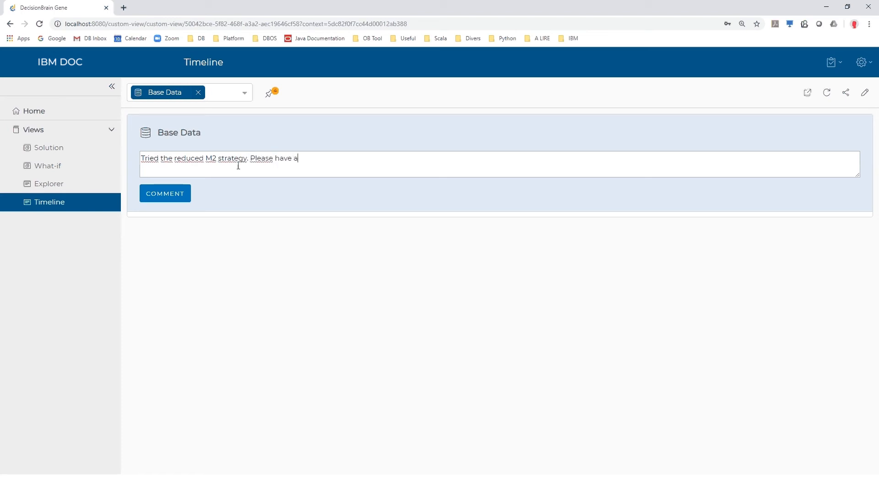
type(" look")
key("Return")
left_click(188, 198)
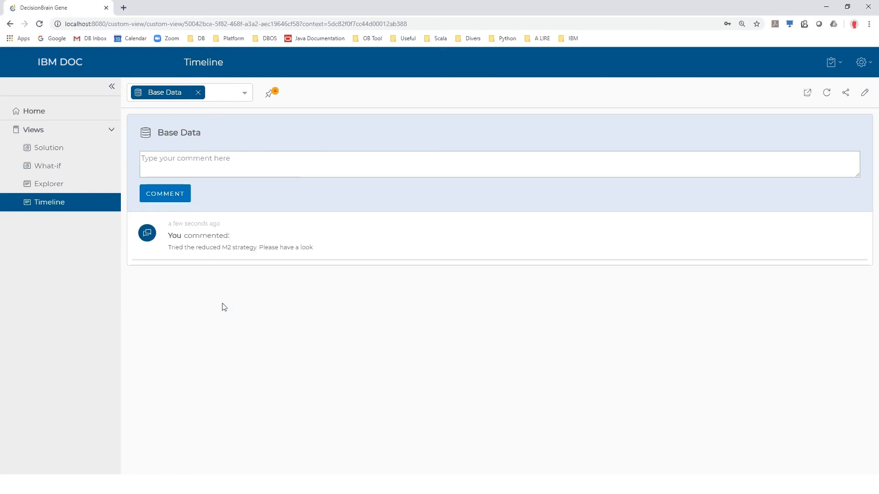